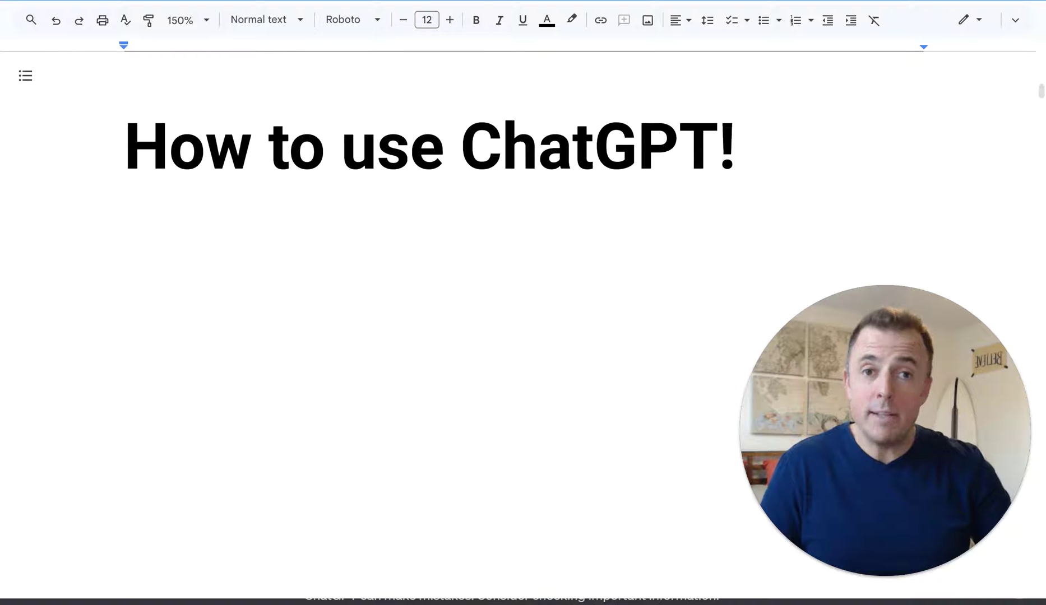
Restore the heading "Are you watching the right video?" and its three bullets, through "Then yes!", beneath the document title.
key(ctrl+z)
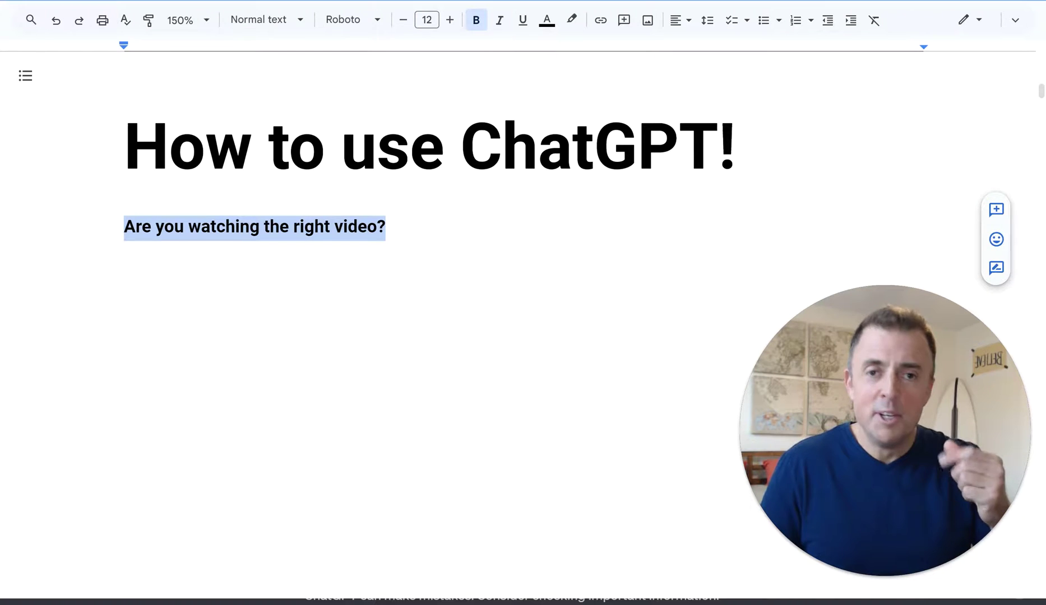
key(ctrl+z)
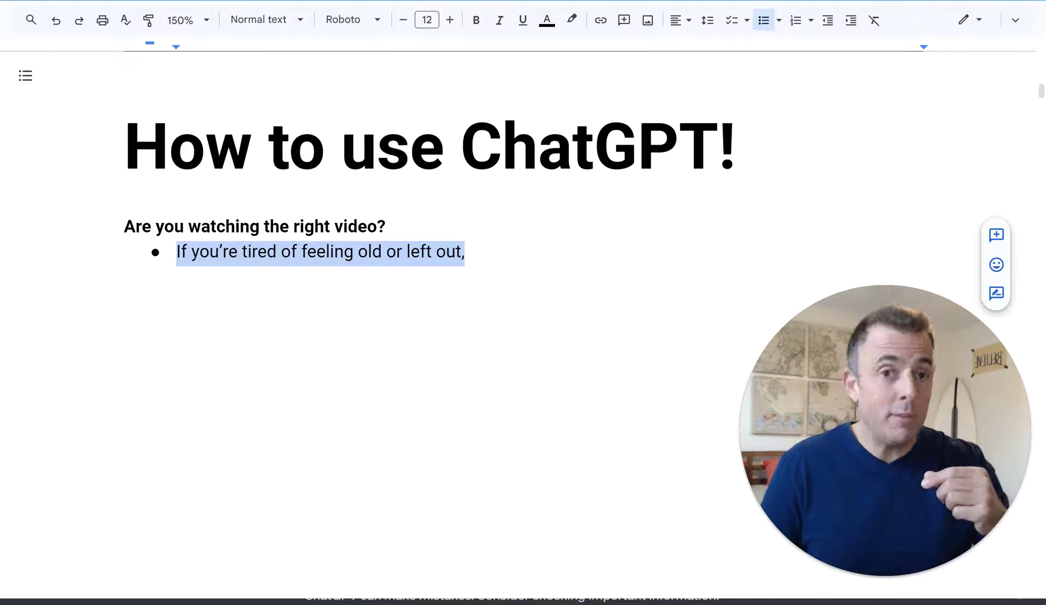
key(ctrl+z)
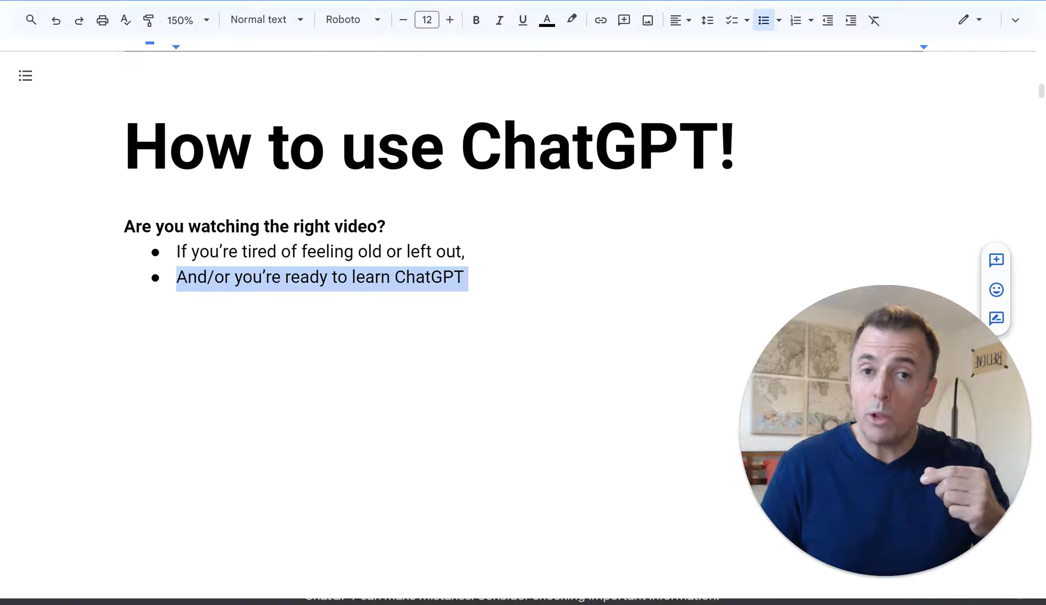
key(ctrl+z)
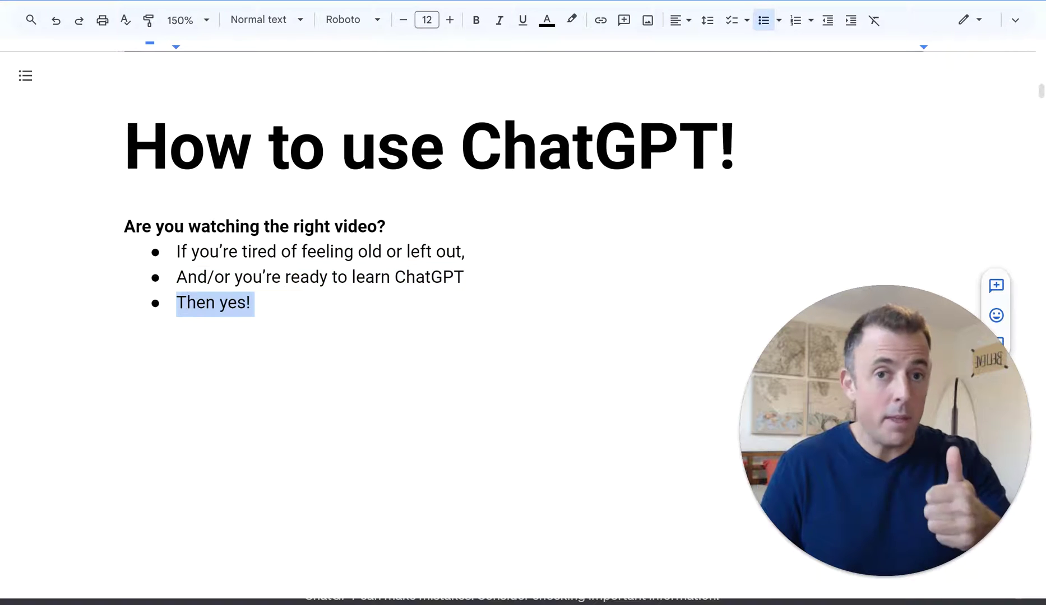
Restore the "Questions answered" heading and its three bullets on what ChatGPT is, how to use it and why.
key(ctrl+z)
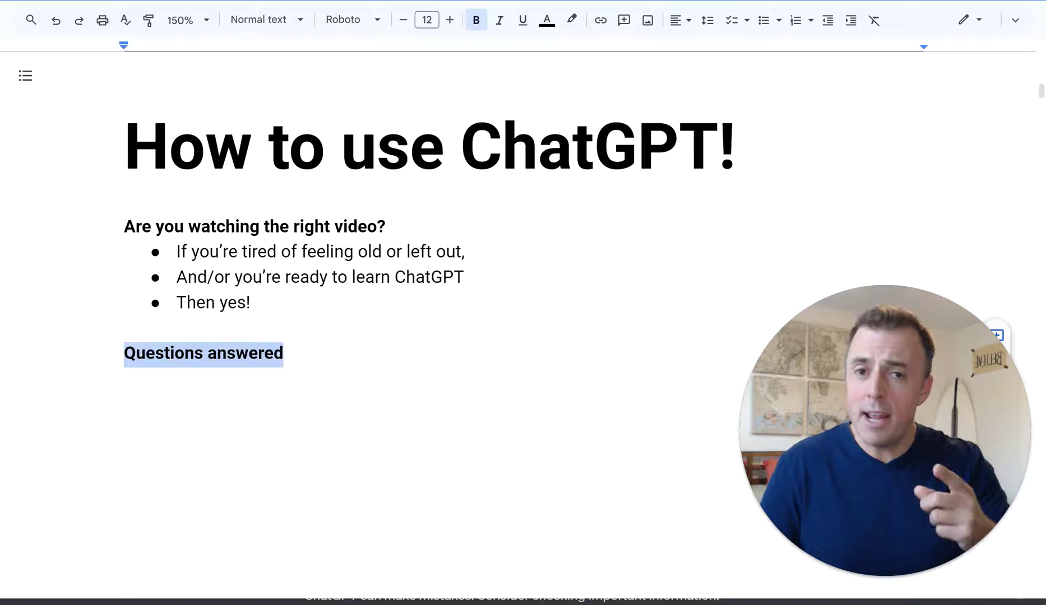
key(ctrl+z)
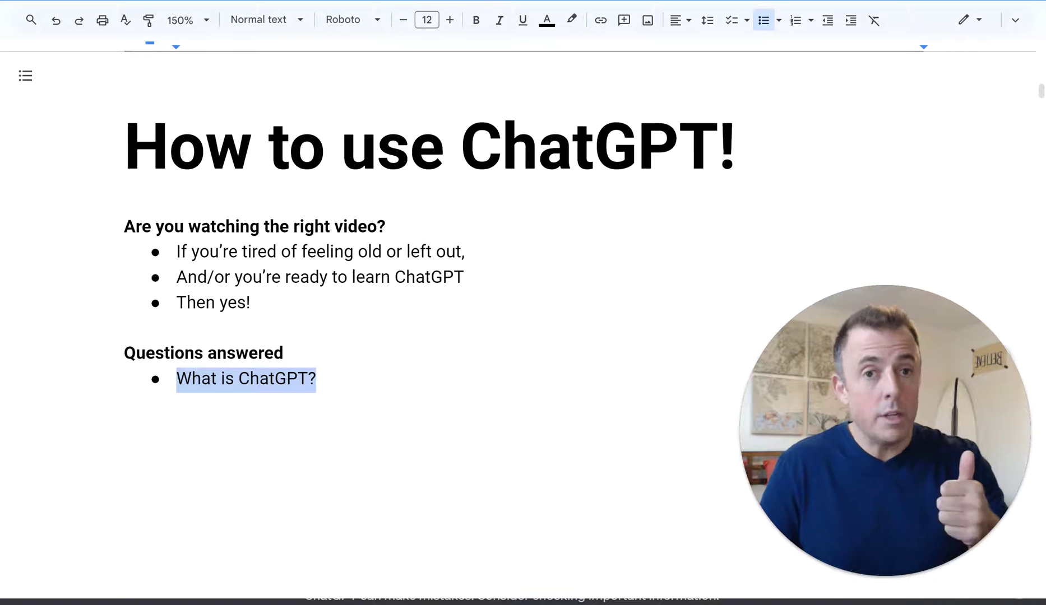
key(ctrl+z)
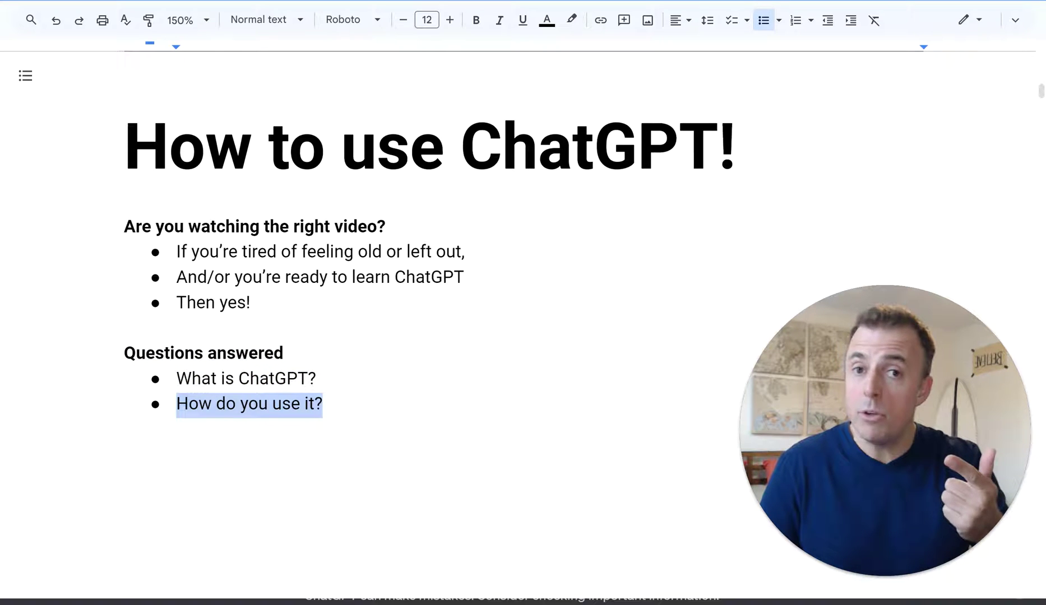
key(ctrl+z)
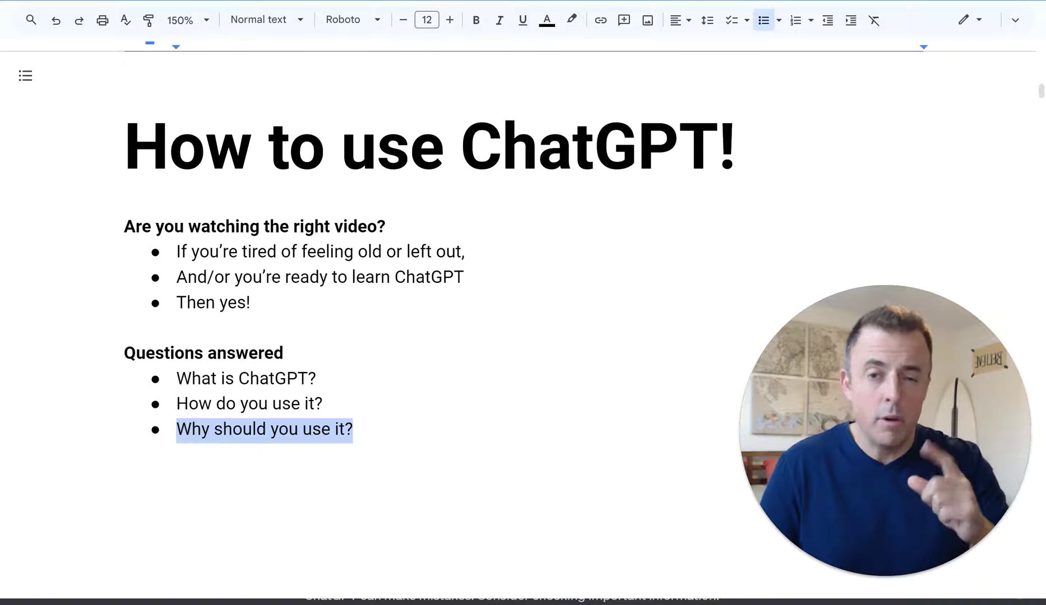
Restore the "Caveats & Redirects" heading and its four bullets, ending with "And diving right into ChatGPT 3.5 (the free version)".
key(ctrl+z)
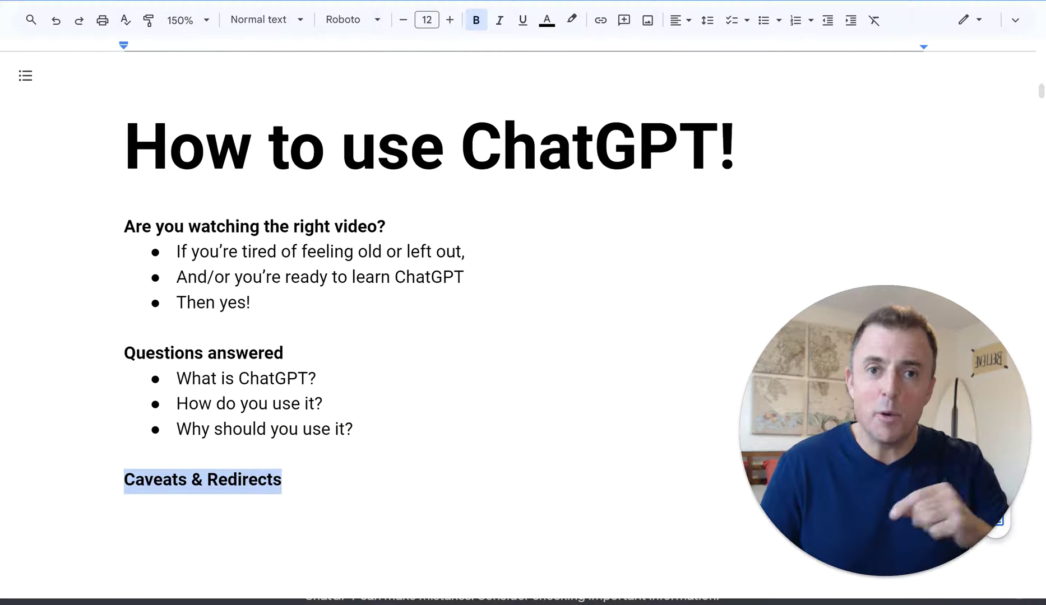
key(ctrl+z)
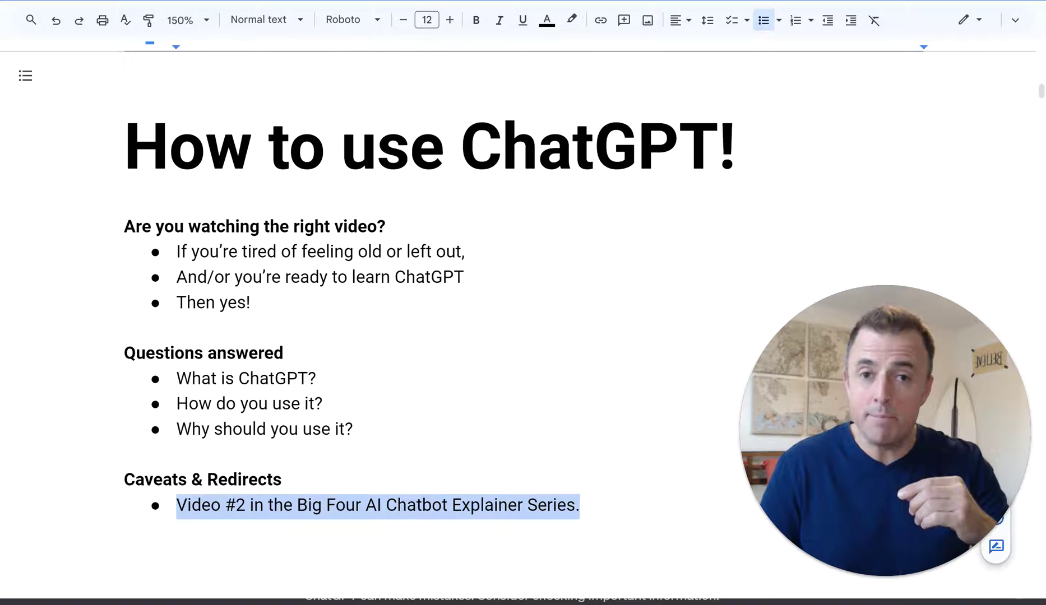
key(ctrl+z)
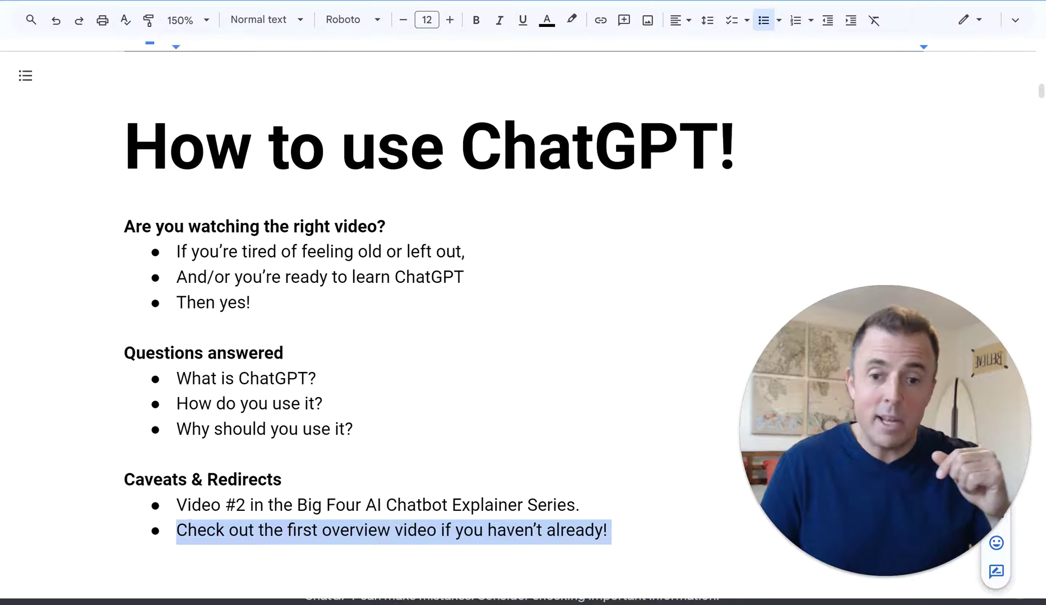
key(ctrl+z)
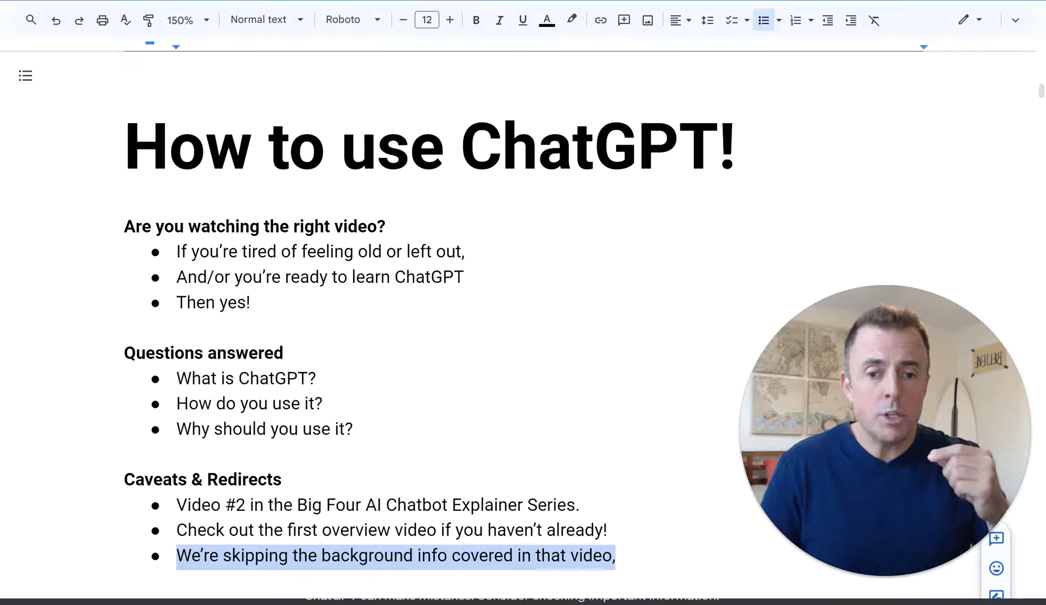
key(ctrl+z)
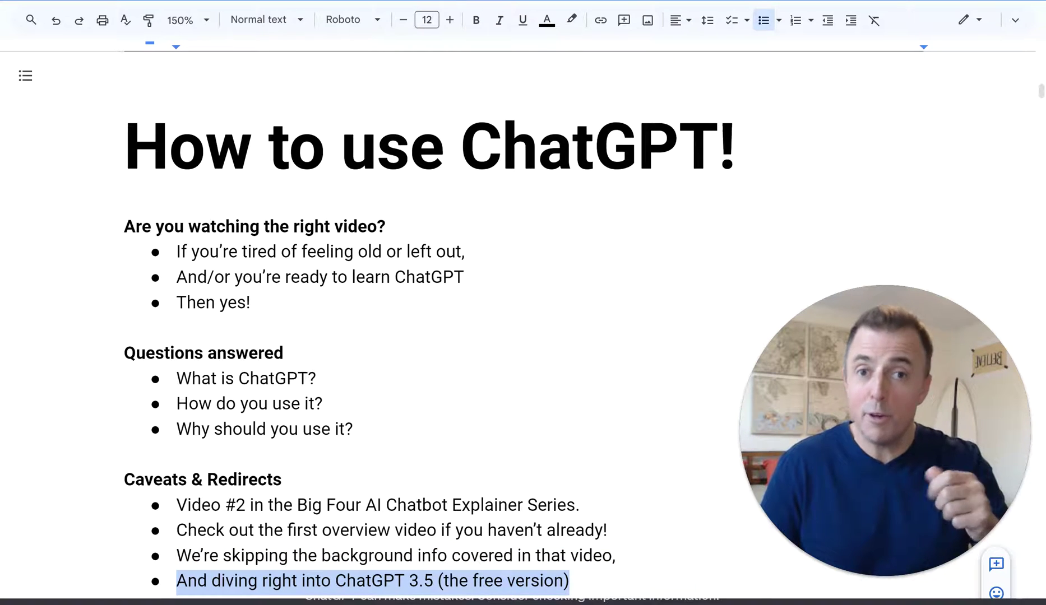
Restore the heading "ChatGPT – What is it?" and its first seven bullets, ending with "This is what ChatGPT does.".
key(ctrl+z)
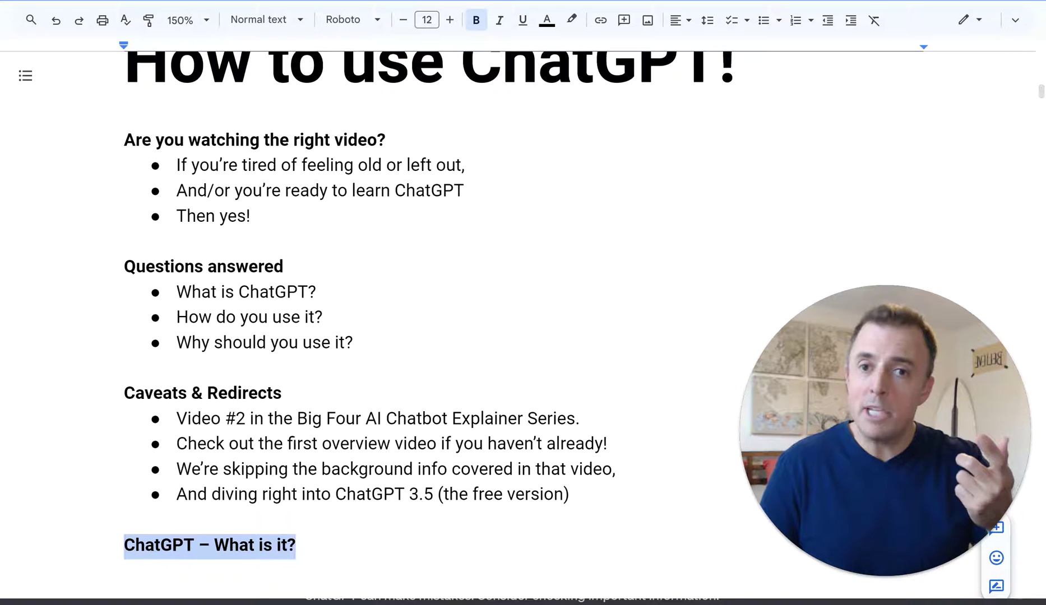
key(ctrl+z)
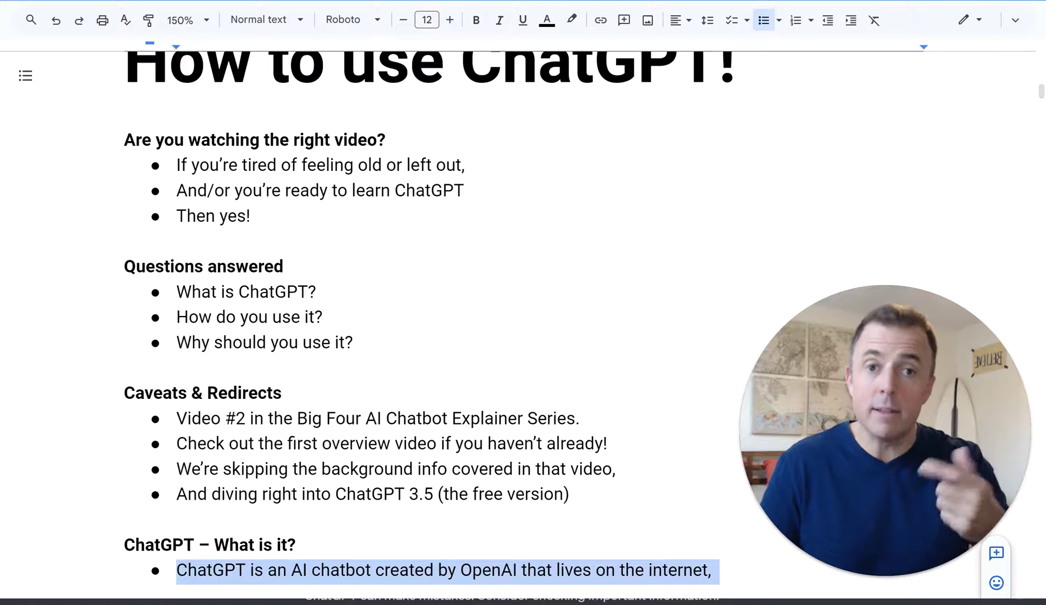
key(ctrl+z)
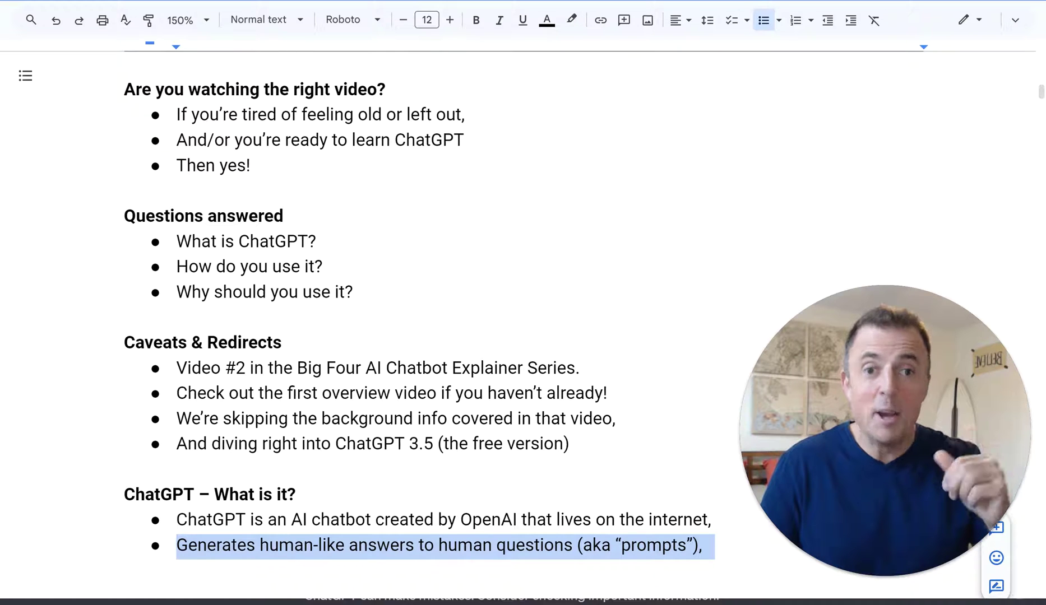
key(ctrl+z)
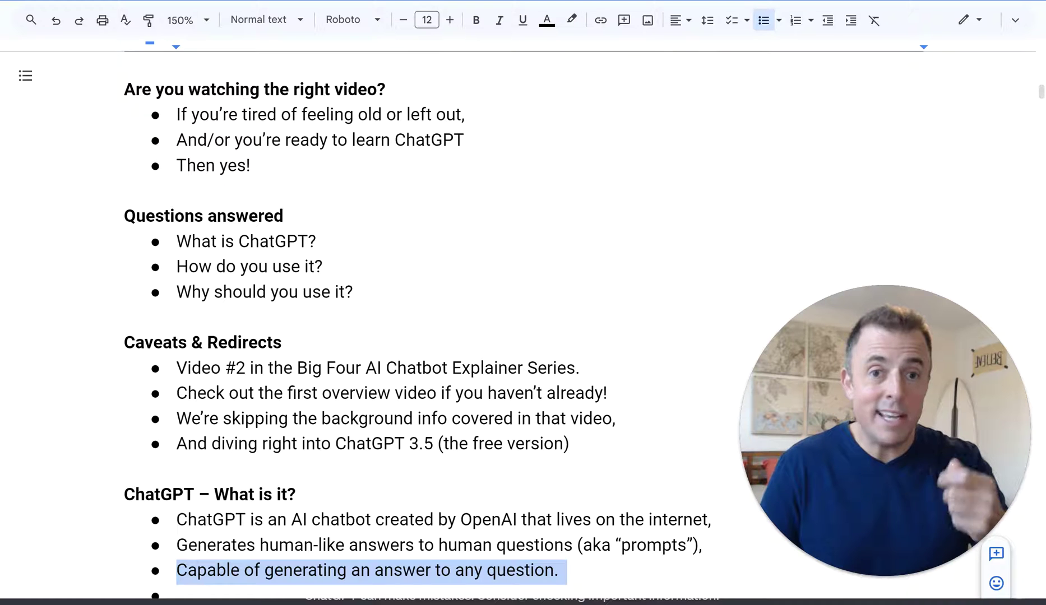
key(ctrl+y)
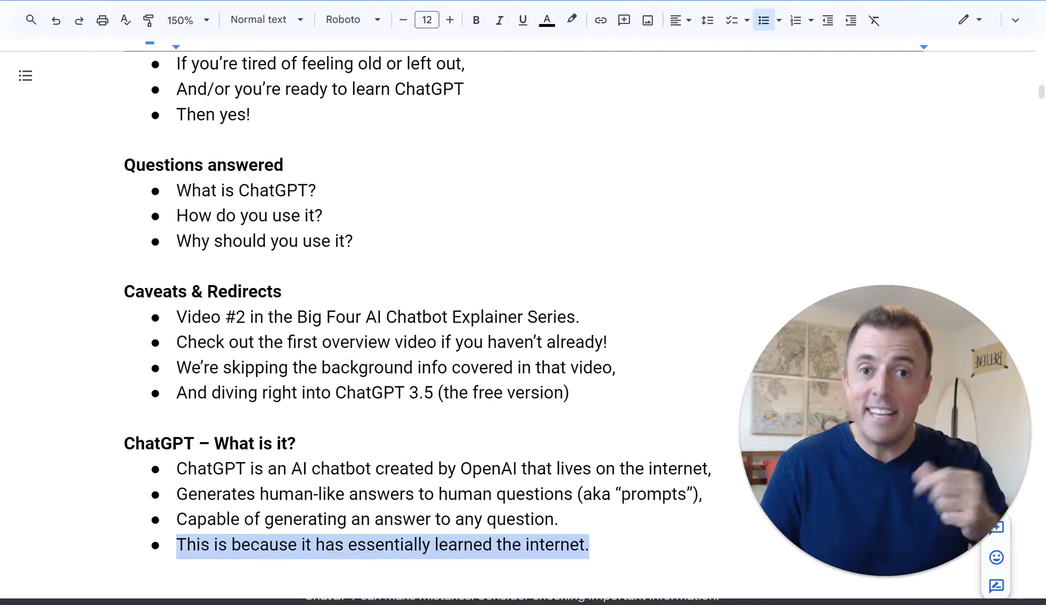
key(ctrl+y)
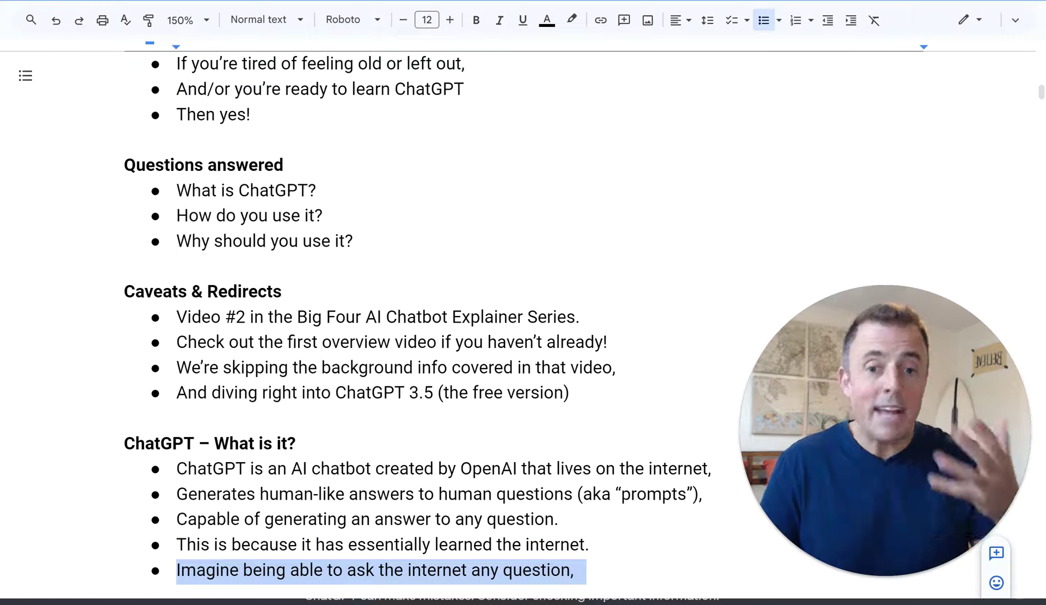
key(ctrl+y)
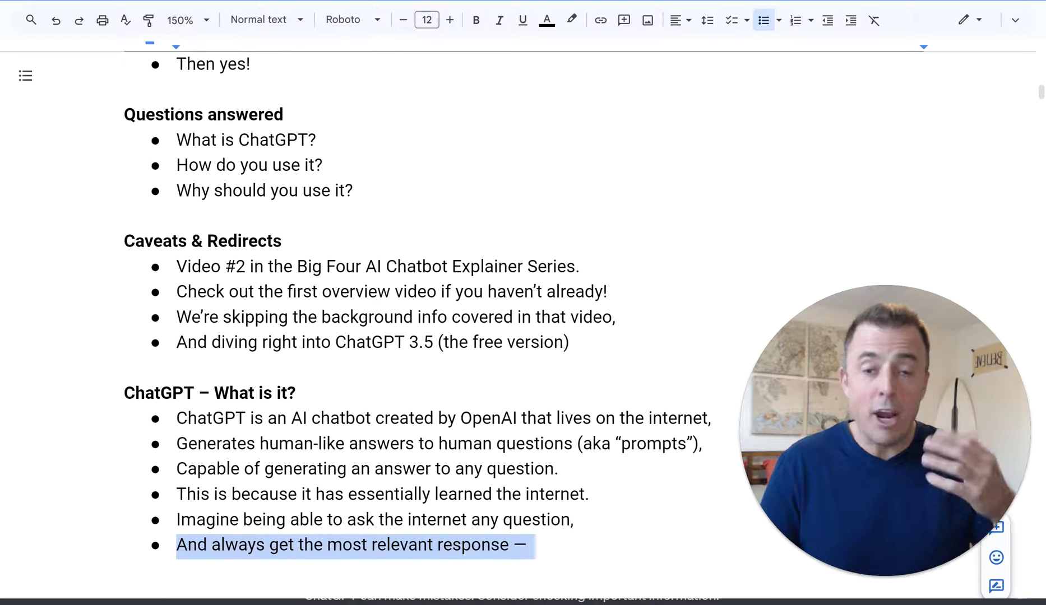
key(ctrl+y)
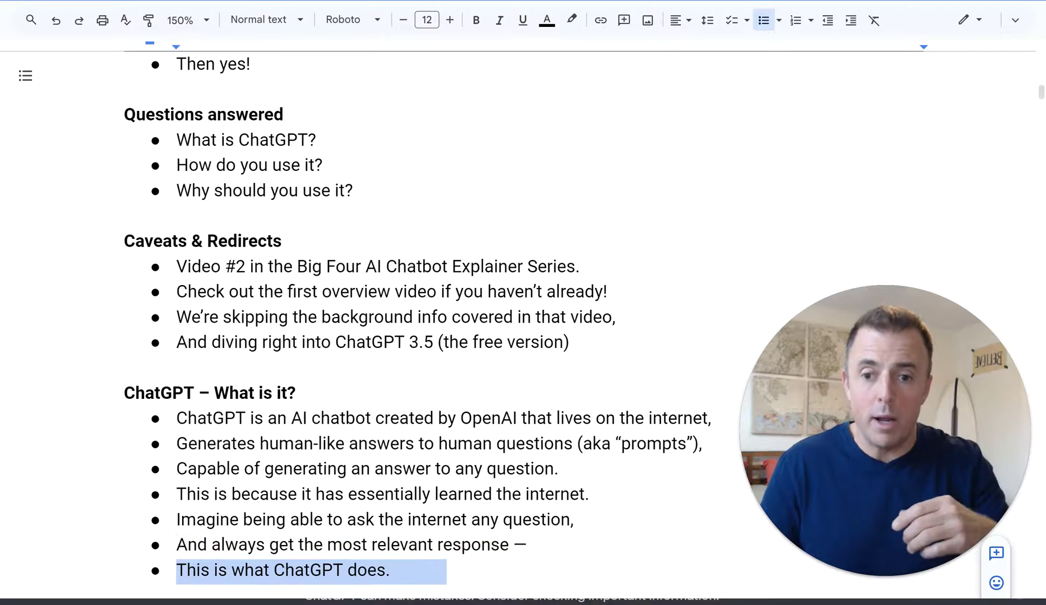
Restore the remaining "What is it?" bullets, from "It's a chatbot, and it's also a genius," to the Educate, Collaborate and Create line.
key(ctrl+y)
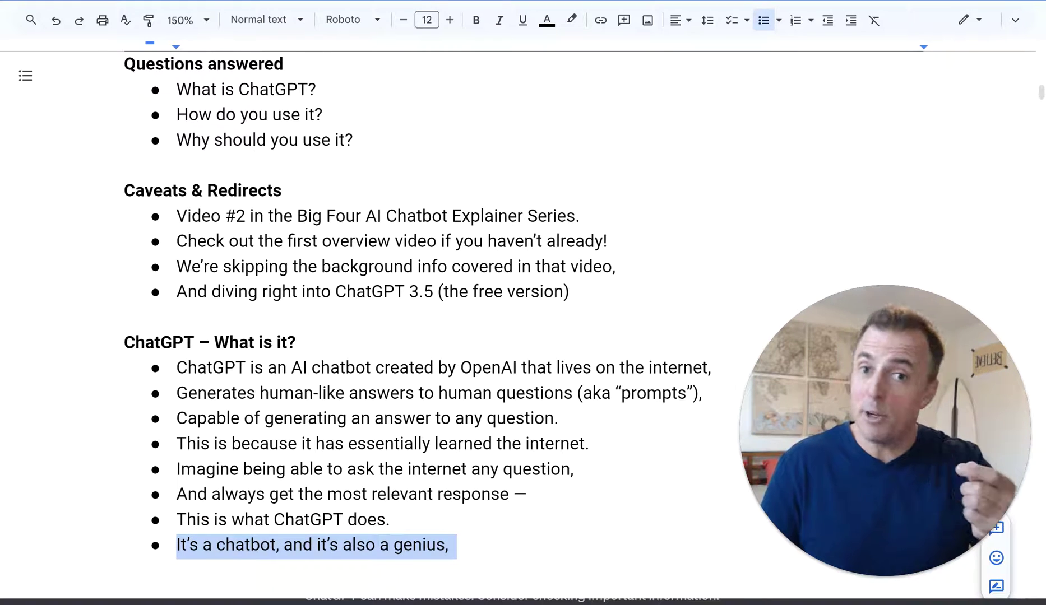
key(ctrl+y)
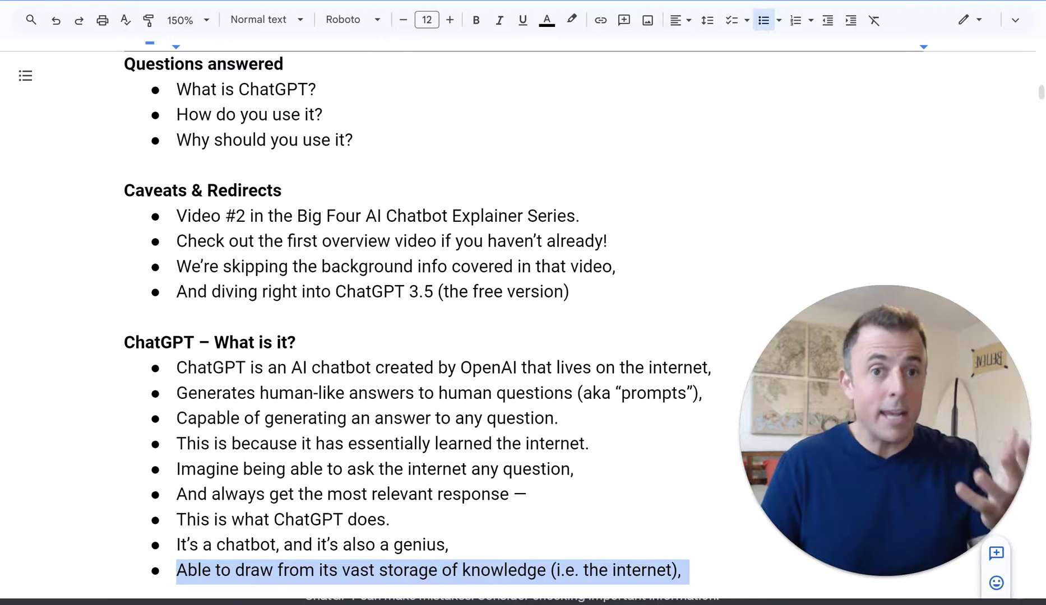
key(ctrl+y)
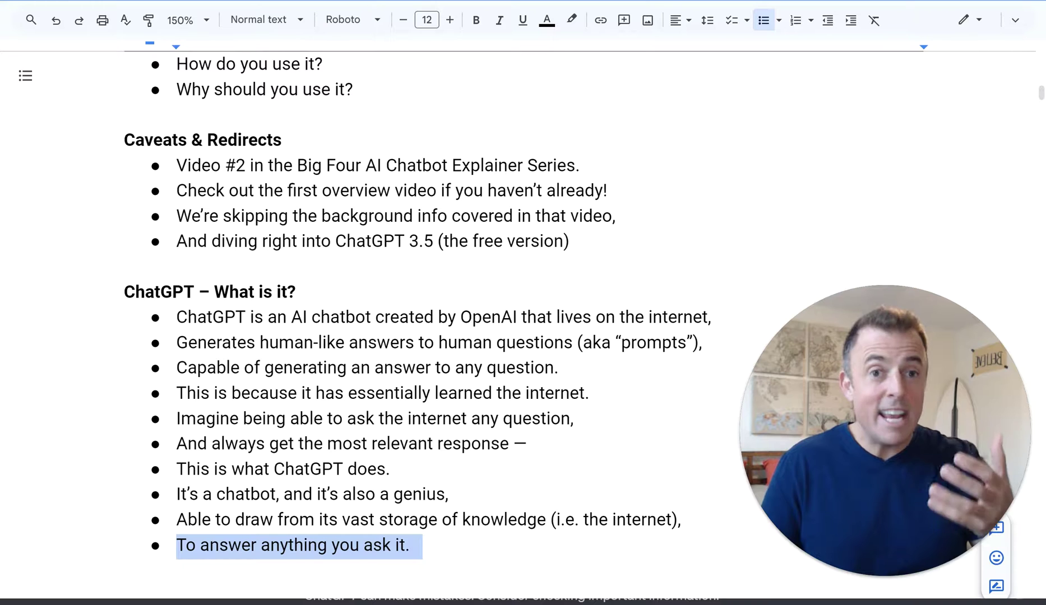
key(ctrl+y)
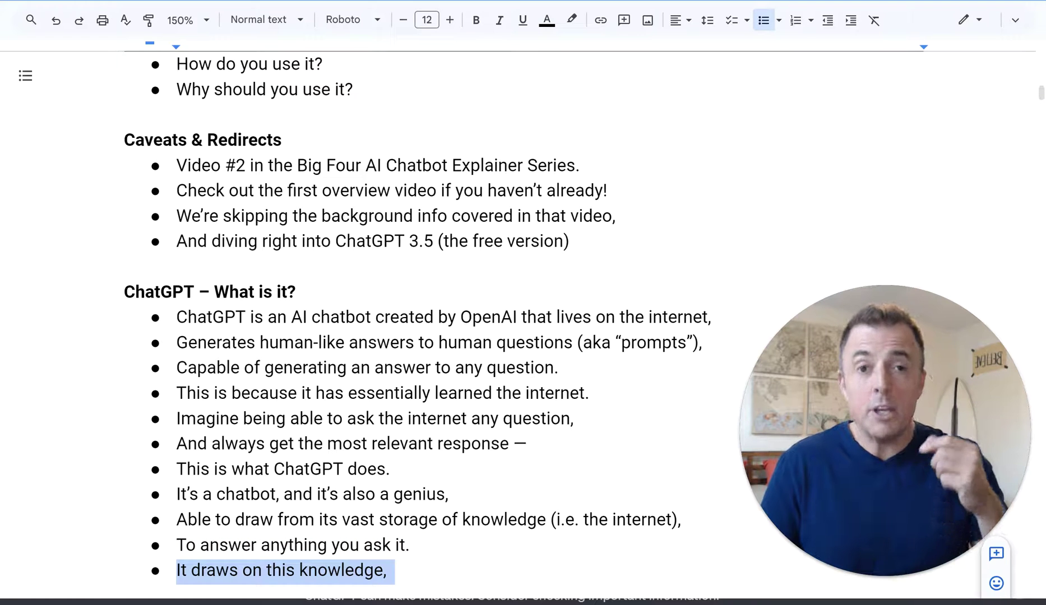
key(ctrl+y)
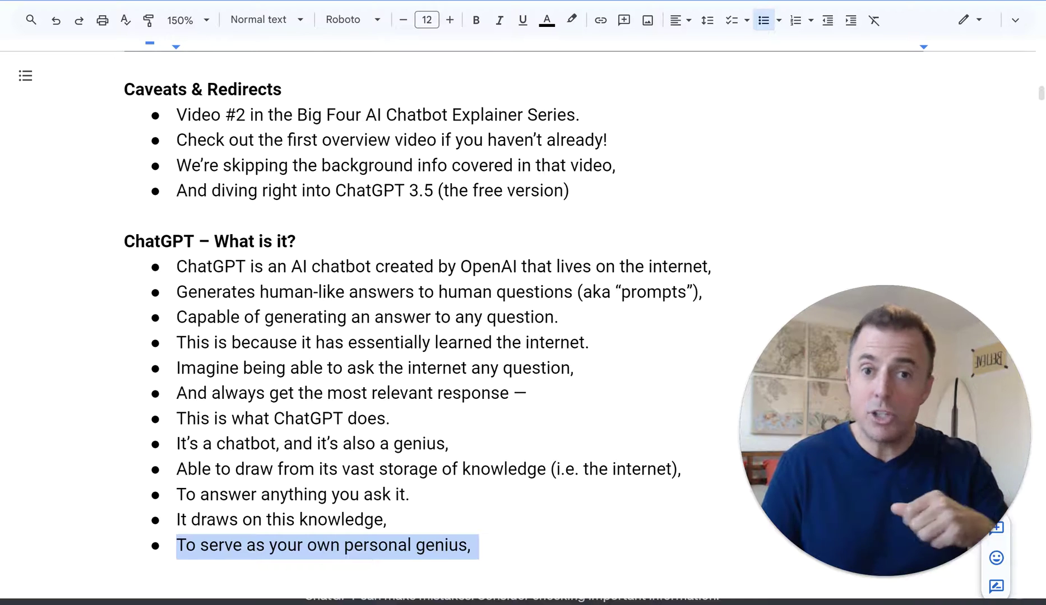
key(ctrl+y)
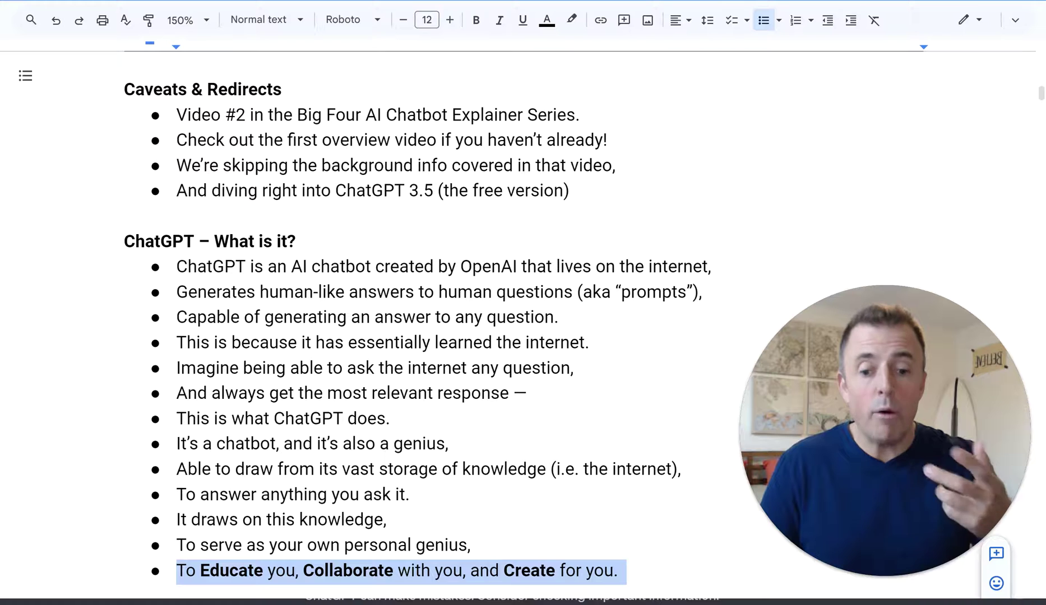
Reveal the "ChatGPT – How does it work?" section with its five bullets, ending with "That, as a reminder, sometimes hallucinates".
click(144, 545)
drag(124, 567, 460, 588)
scroll(392, 303, down, 3)
click(144, 546)
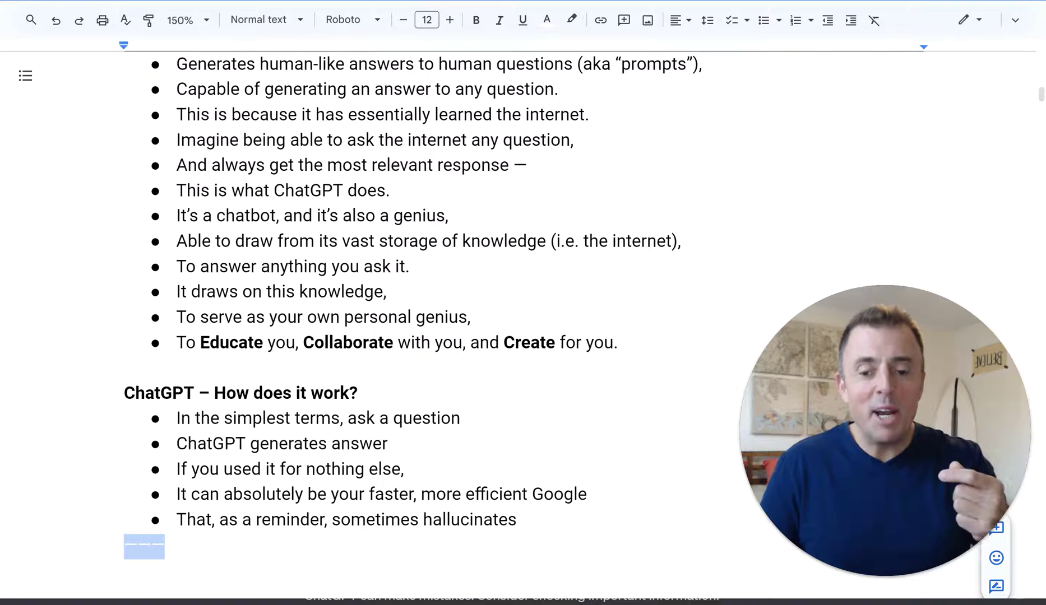
Reveal the "Educate (you)", "Collaborate (with you)" and "Create (for you)" sections of the outline.
scroll(392, 303, down, 7)
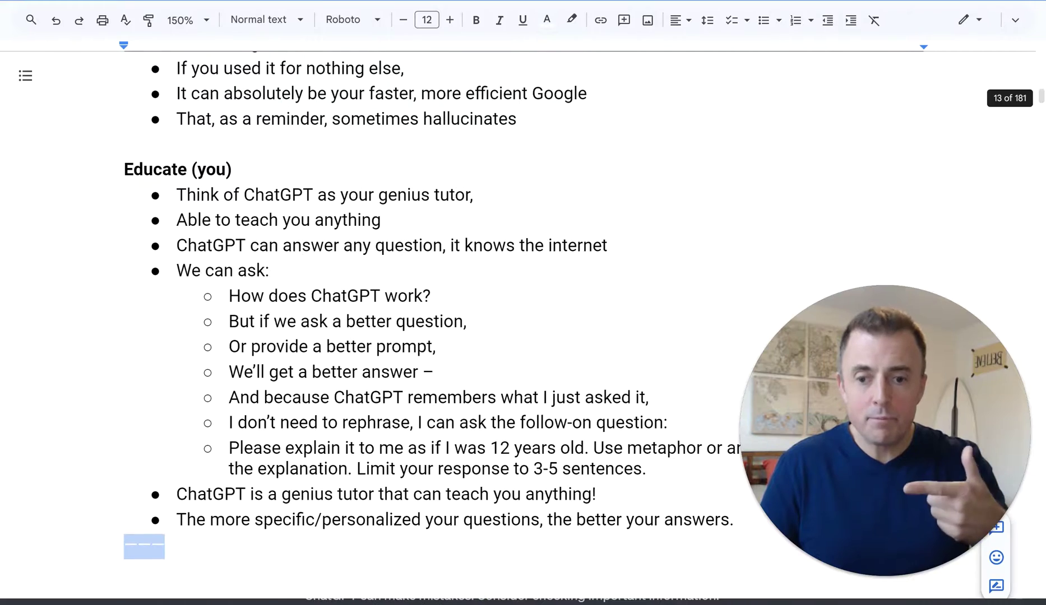
scroll(392, 303, down, 8)
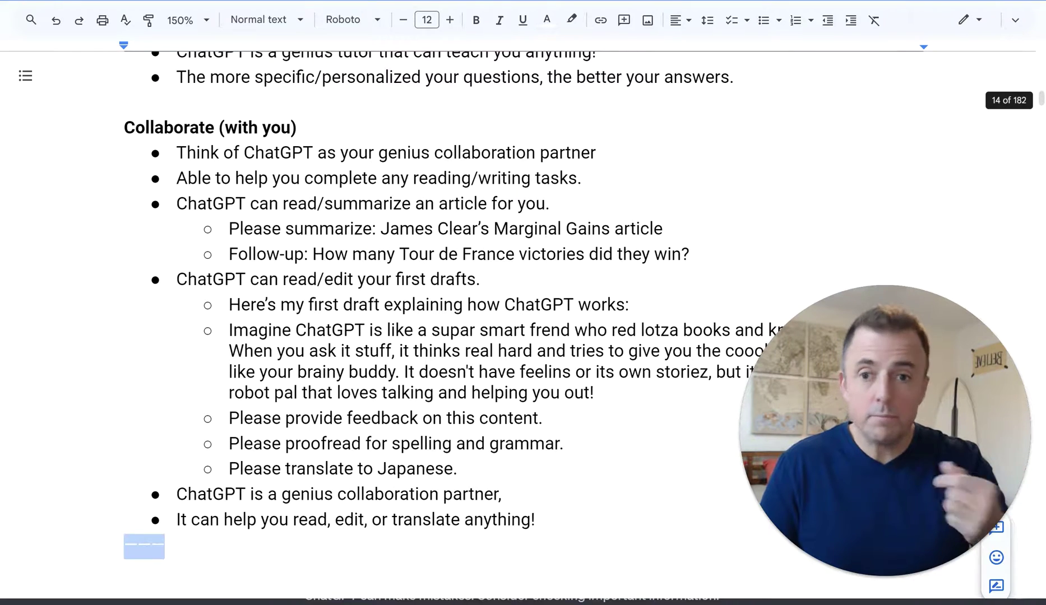
scroll(392, 302, down, 5)
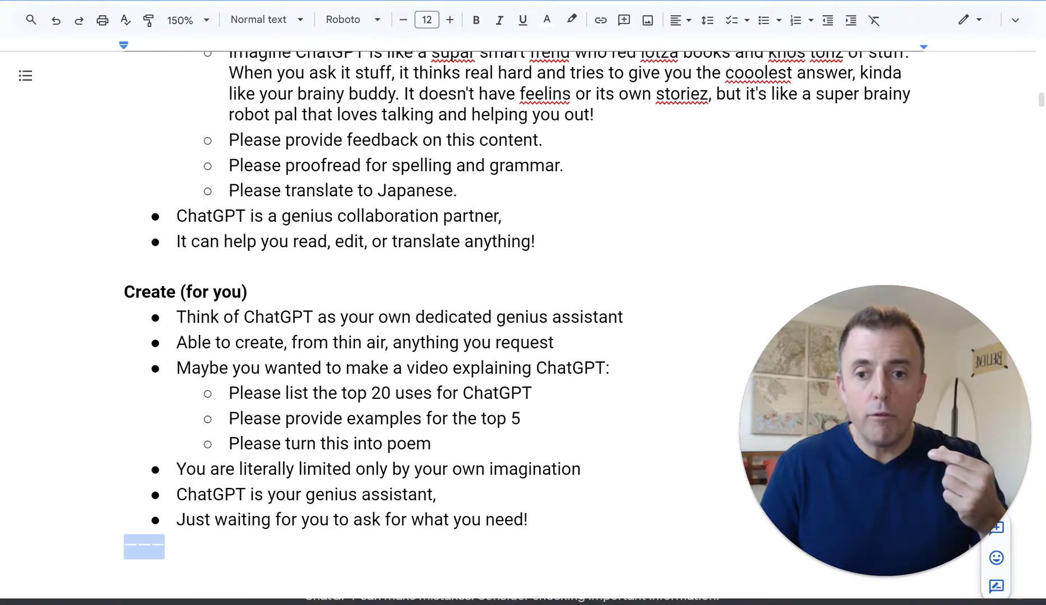
Switch to ChatGPT 3.5 and send the saved clipboard prompt "How does ChatGPT work?".
key(alt+Tab)
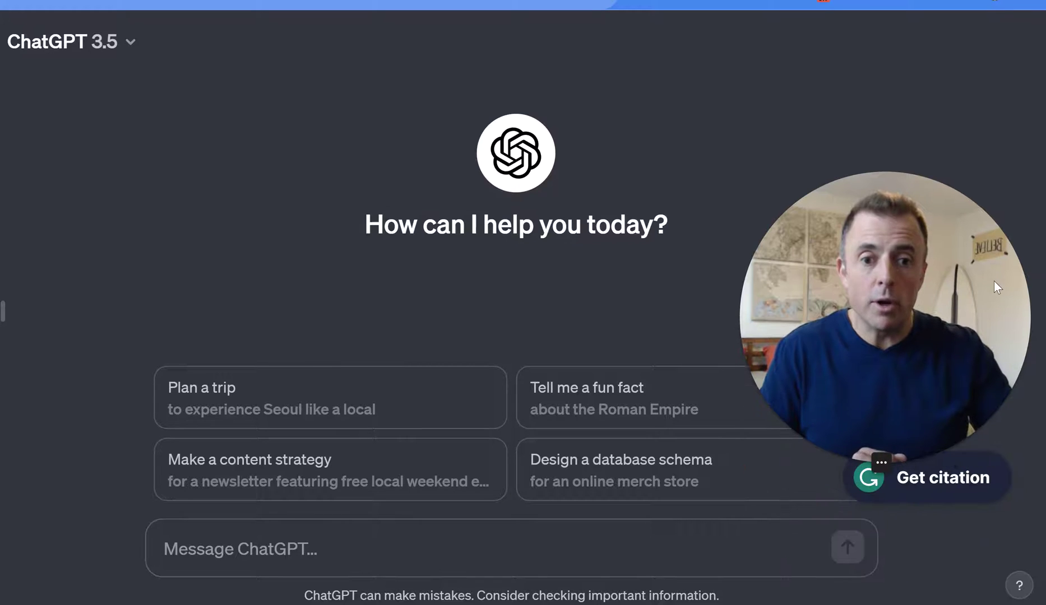
click(730, 529)
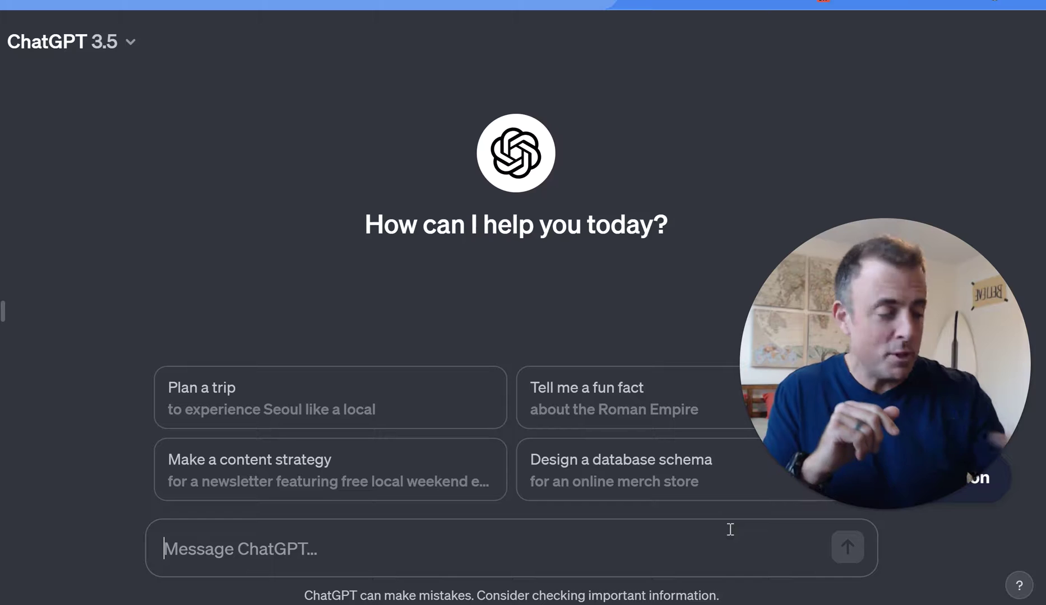
click(686, 546)
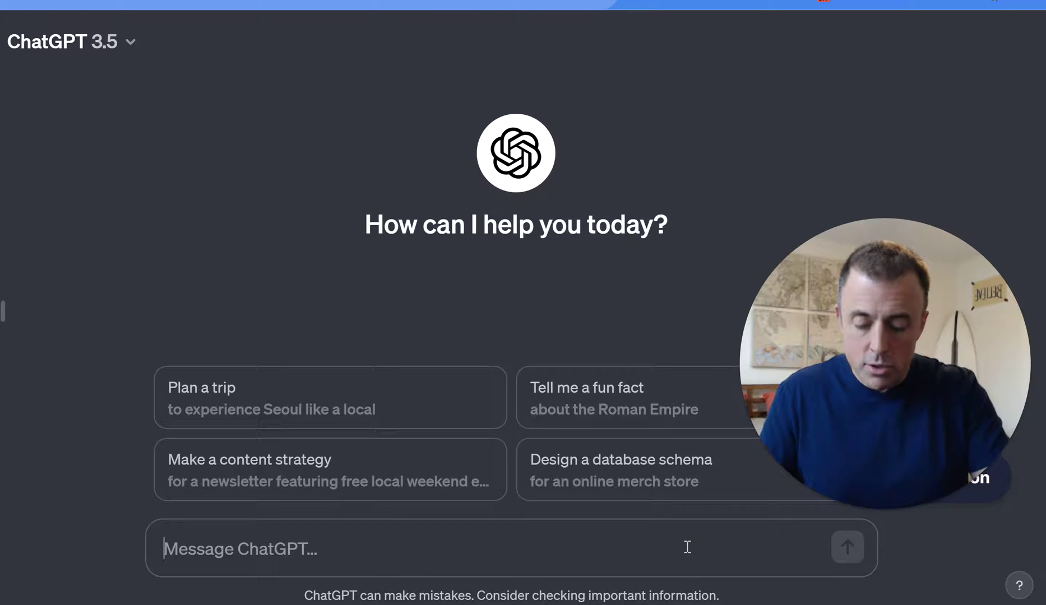
key(super+v)
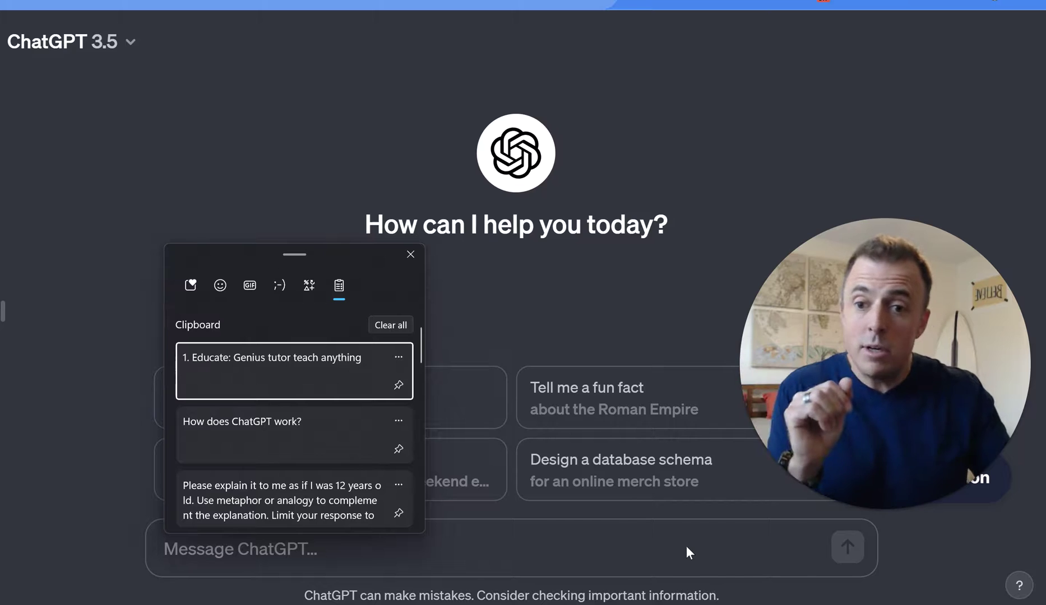
click(329, 437)
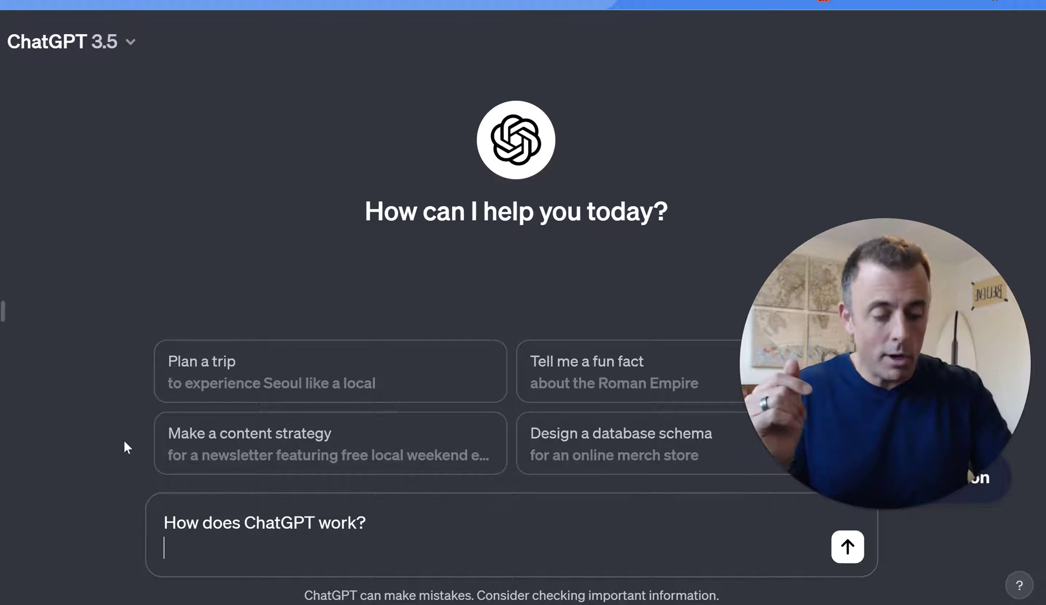
key(Return)
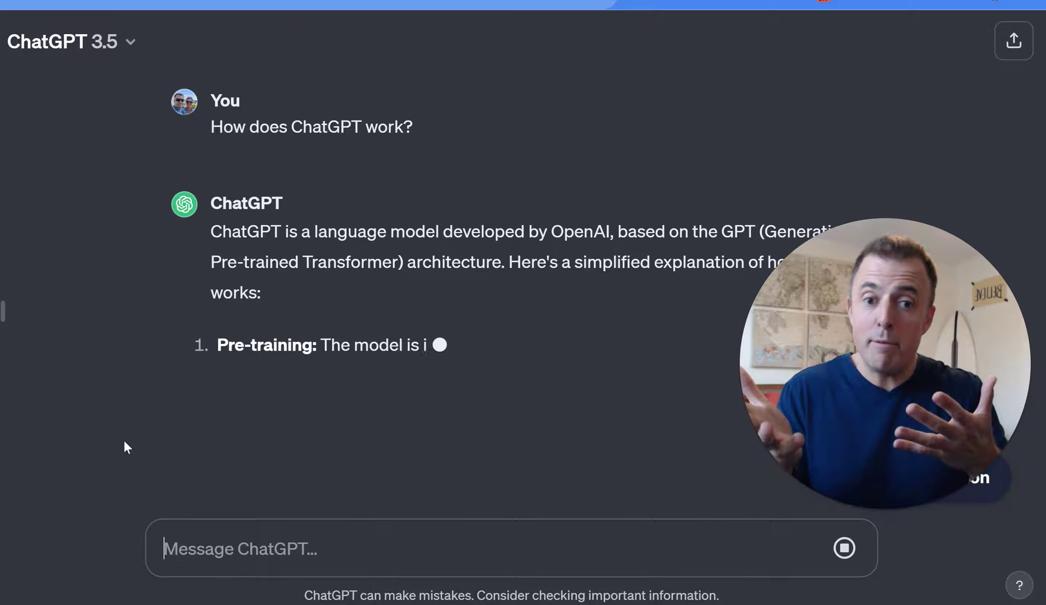
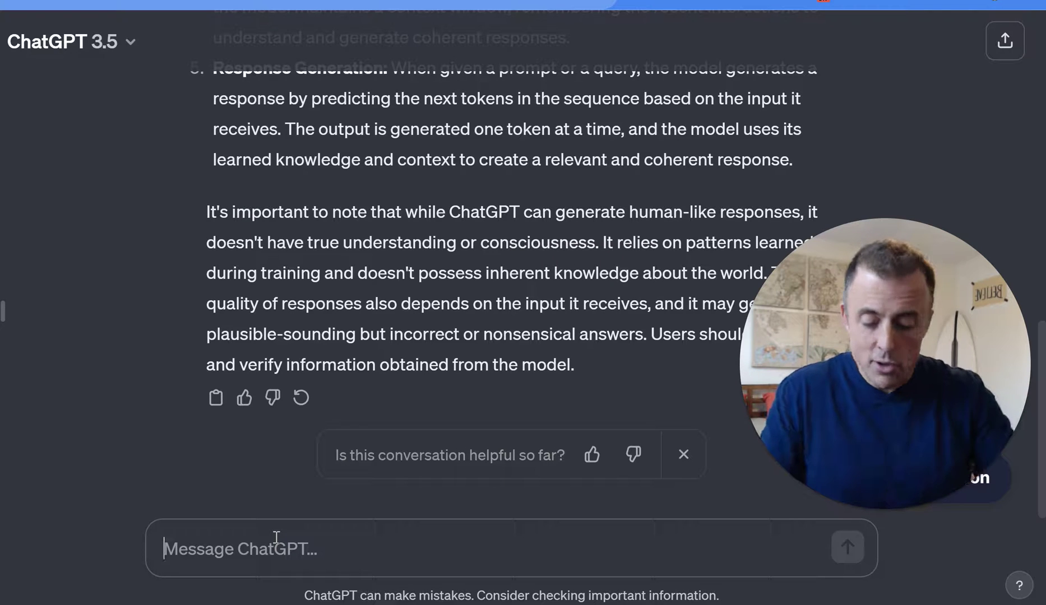
Send the saved prompt asking for an explanation as if 12 years old, using metaphor or analogy, limited to 3-5 sentences.
key(super+v)
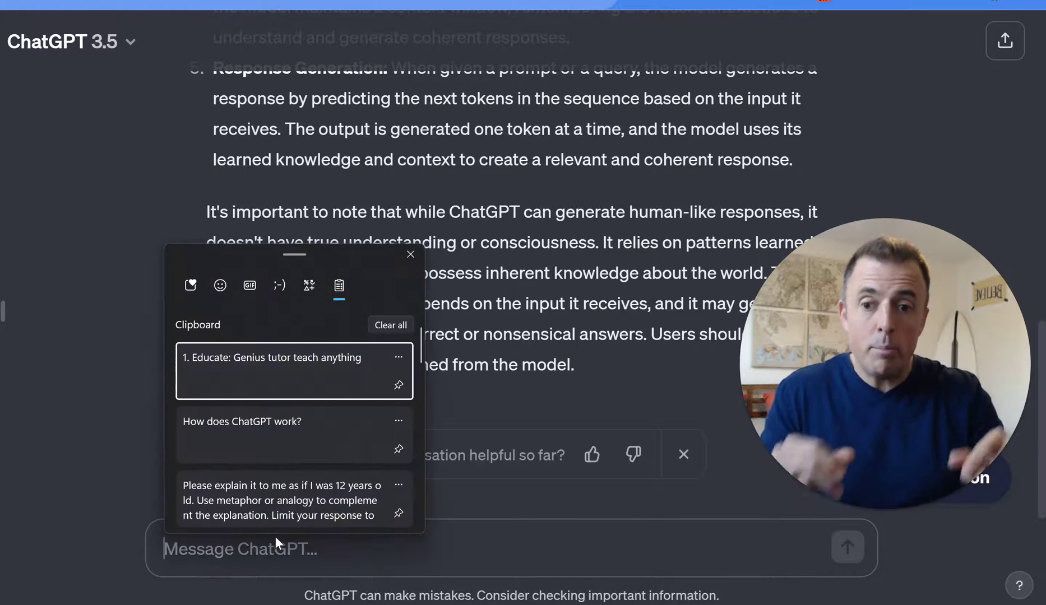
click(293, 502)
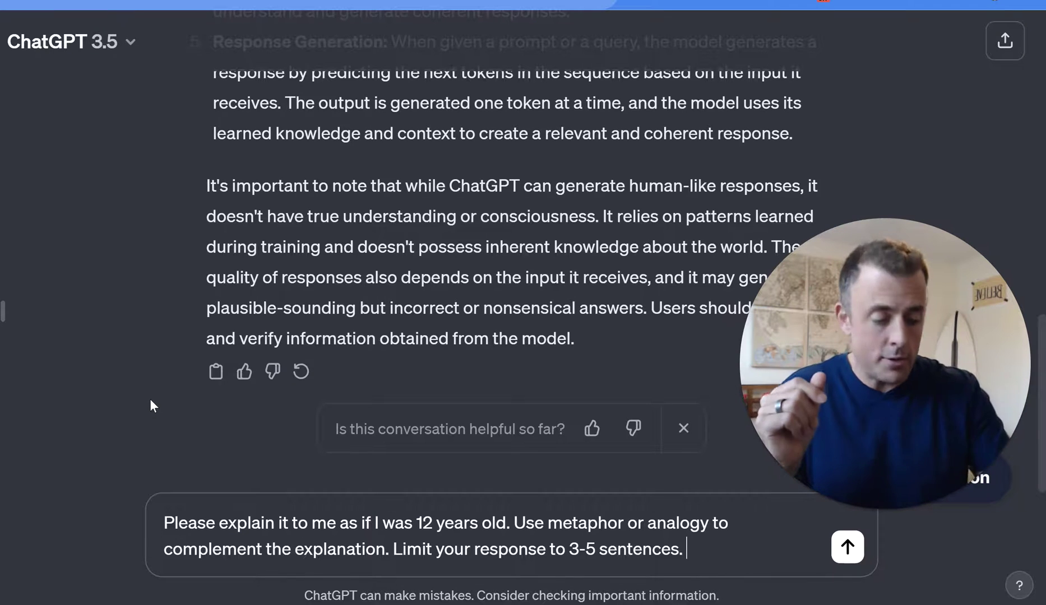
key(Return)
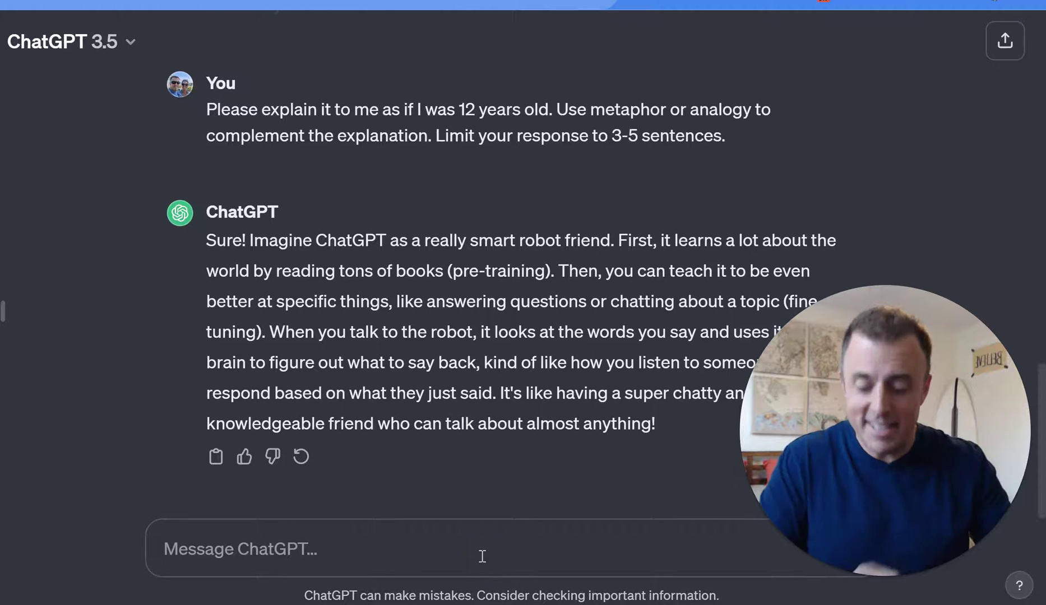
Insert the saved prompt "Please summarize" into the message without sending it.
key(super+v)
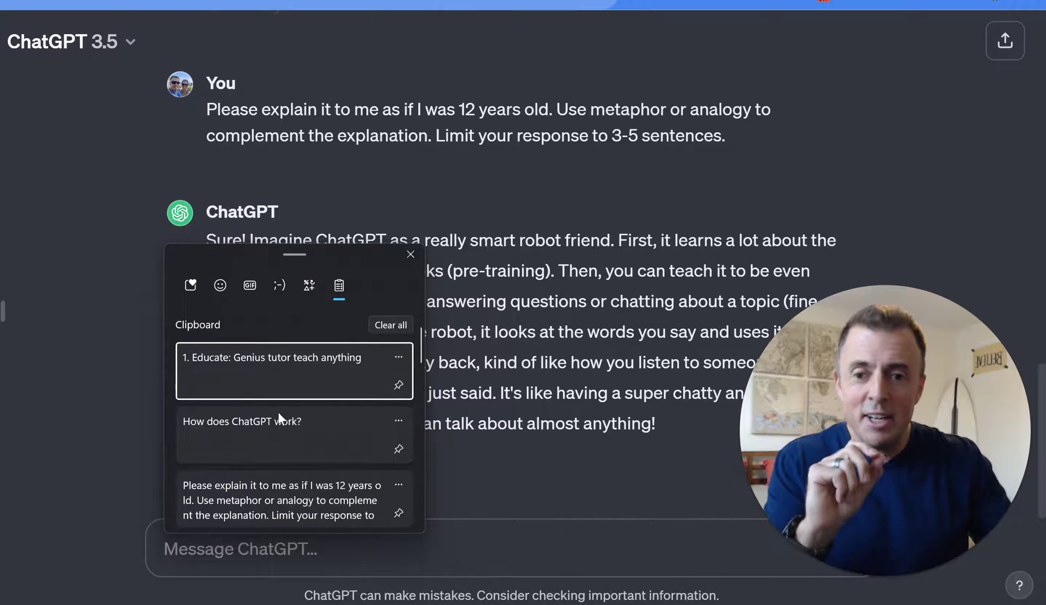
scroll(278, 412, down, 3)
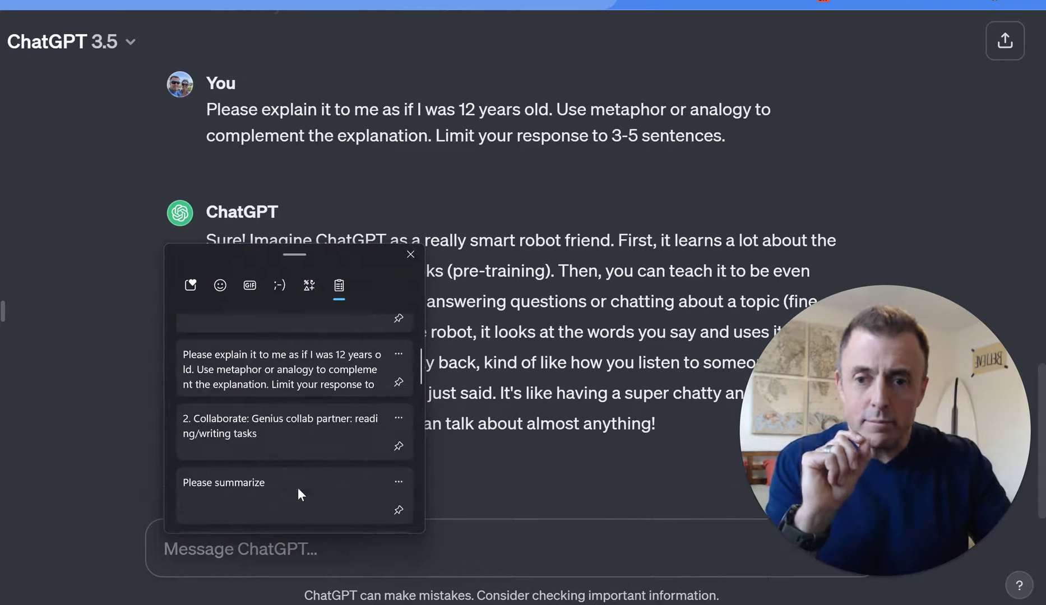
click(298, 490)
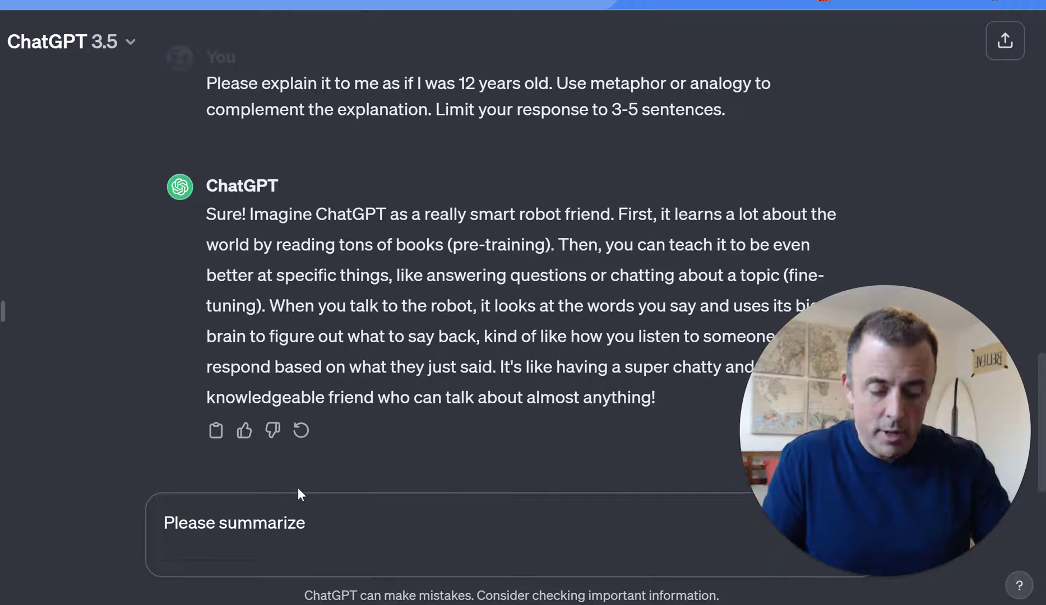
Switch to the web article "This Coach Improved Every Tiny Thing by 1 Percent" and copy its text from the title through "Read more here.".
key(alt+Tab)
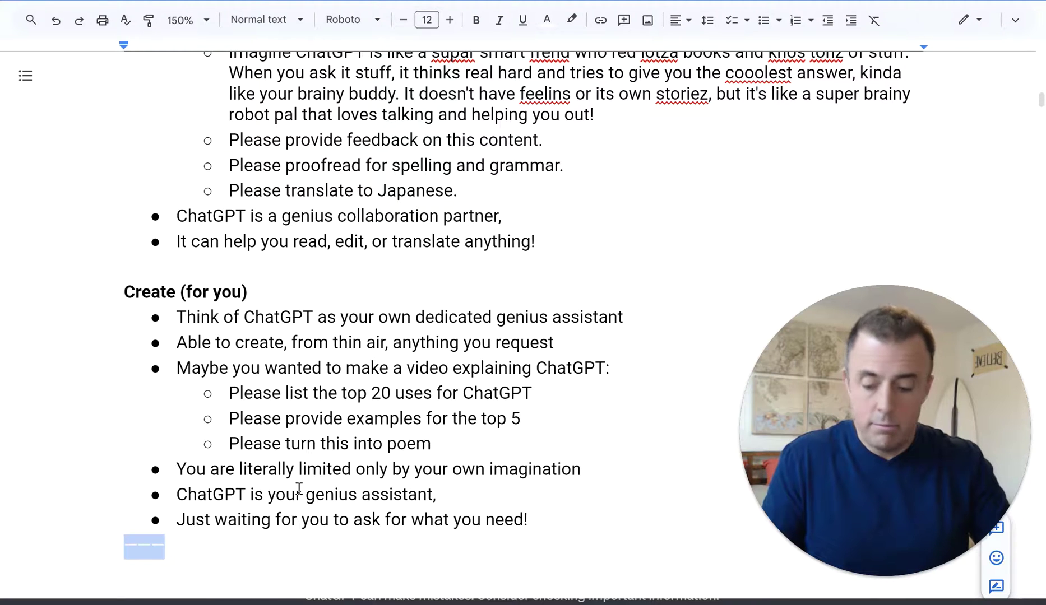
key(alt+Tab)
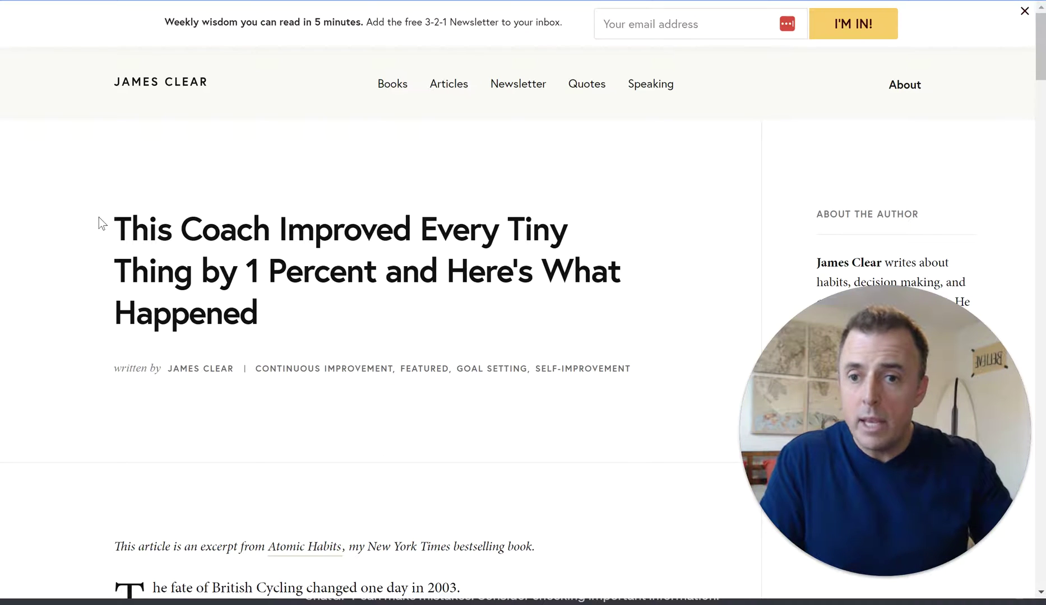
drag(116, 230, 514, 320)
scroll(170, 297, down, 5)
scroll(186, 310, down, 10)
scroll(253, 334, down, 15)
scroll(291, 362, down, 12)
scroll(285, 371, down, 15)
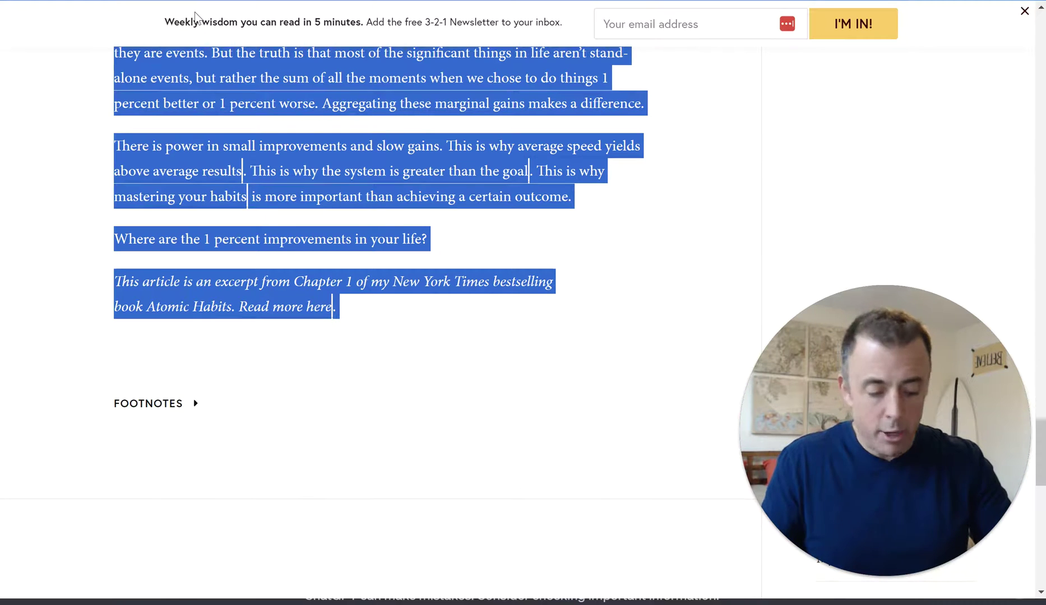
Return to ChatGPT, complete the prompt as "Please summarize:" with the copied article below a blank line, and send it.
key(alt+Tab)
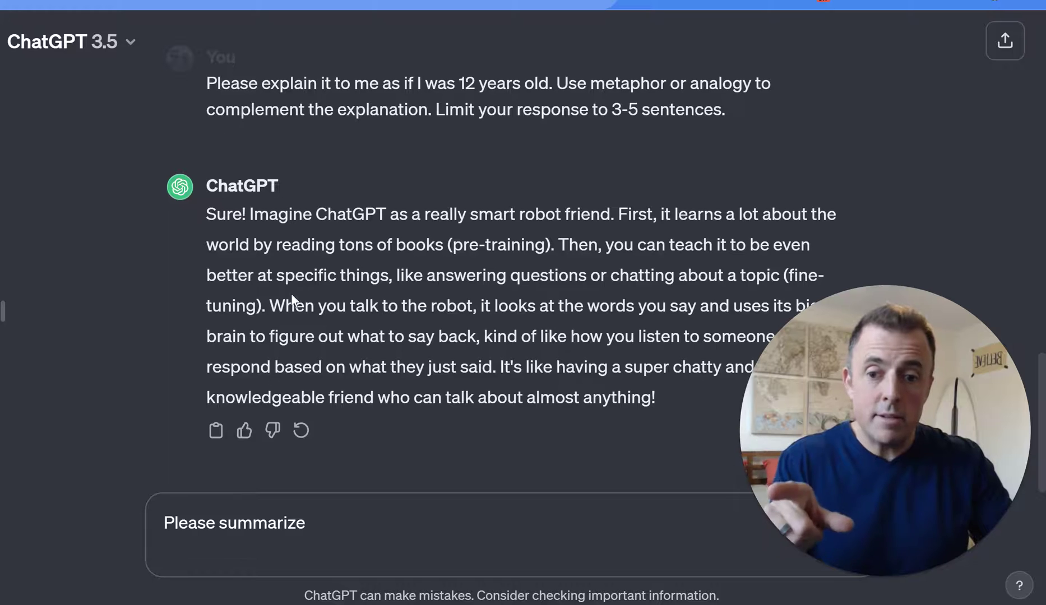
click(329, 524)
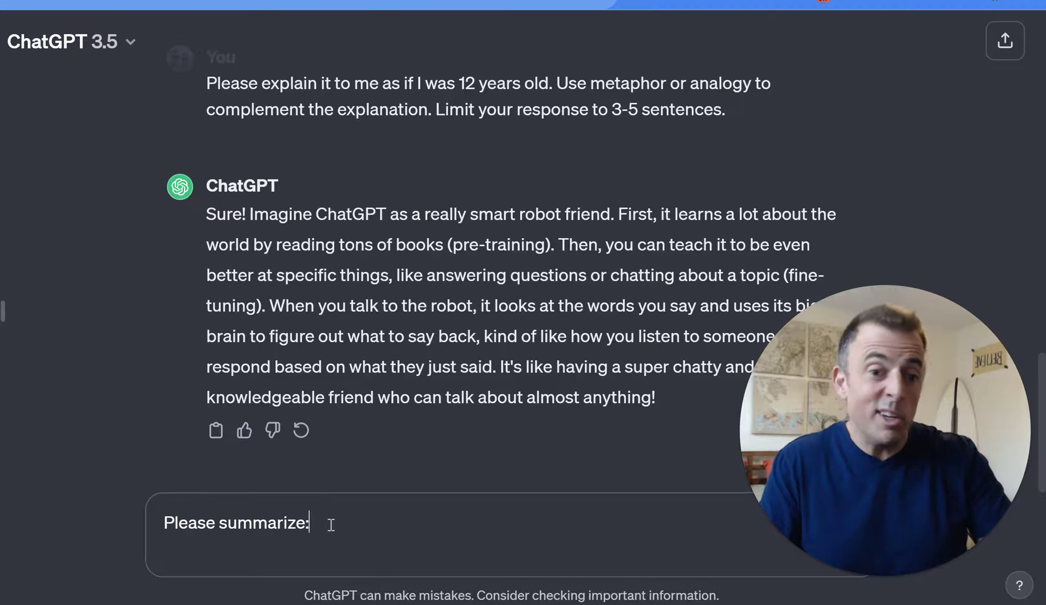
text(:)
key(shift+Return)
key(shift+Return)
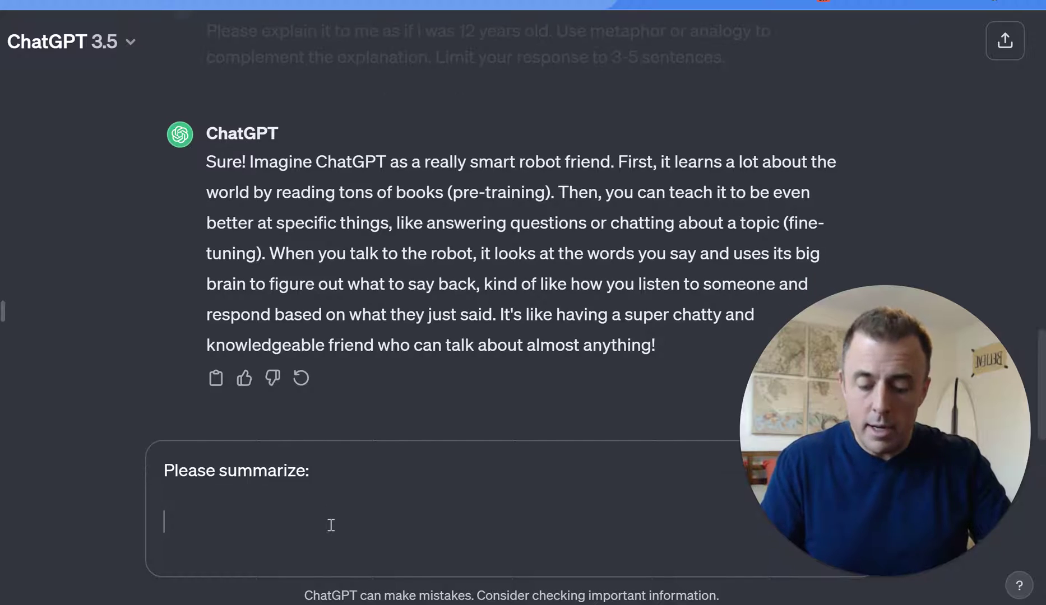
key(ctrl+v)
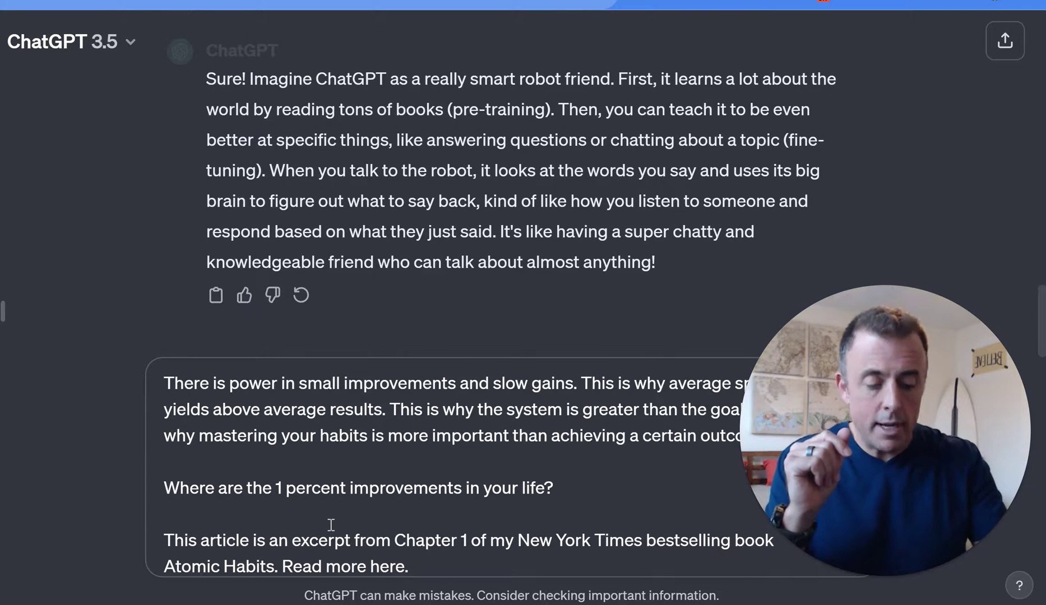
key(Return)
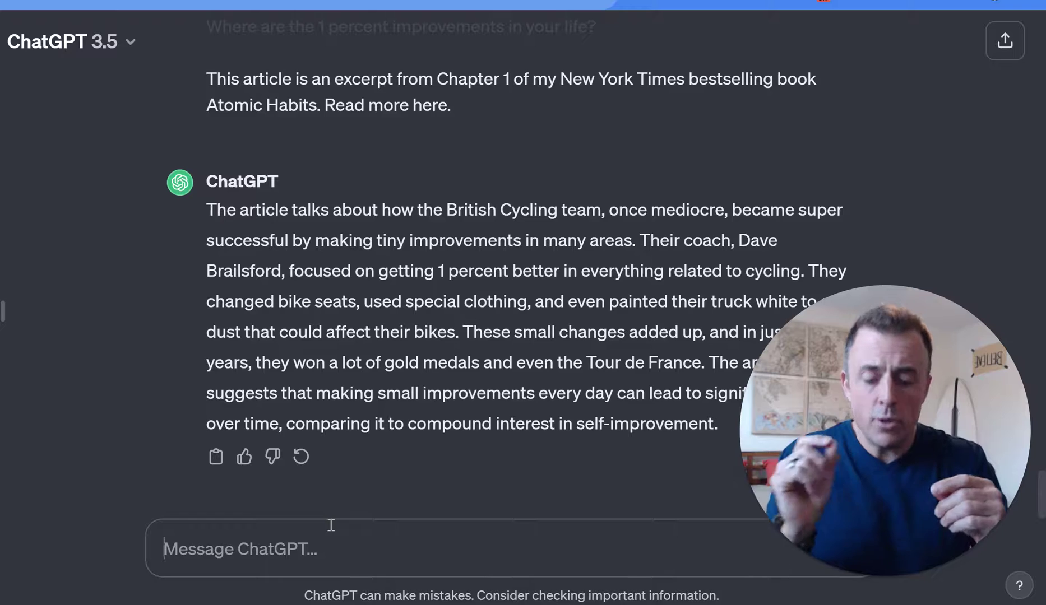
Send the saved prompt "Please provide feedback on this content:" with the misspelled paragraph beginning "Imagine ChatGPT is like a supar smart frend".
key(super+v)
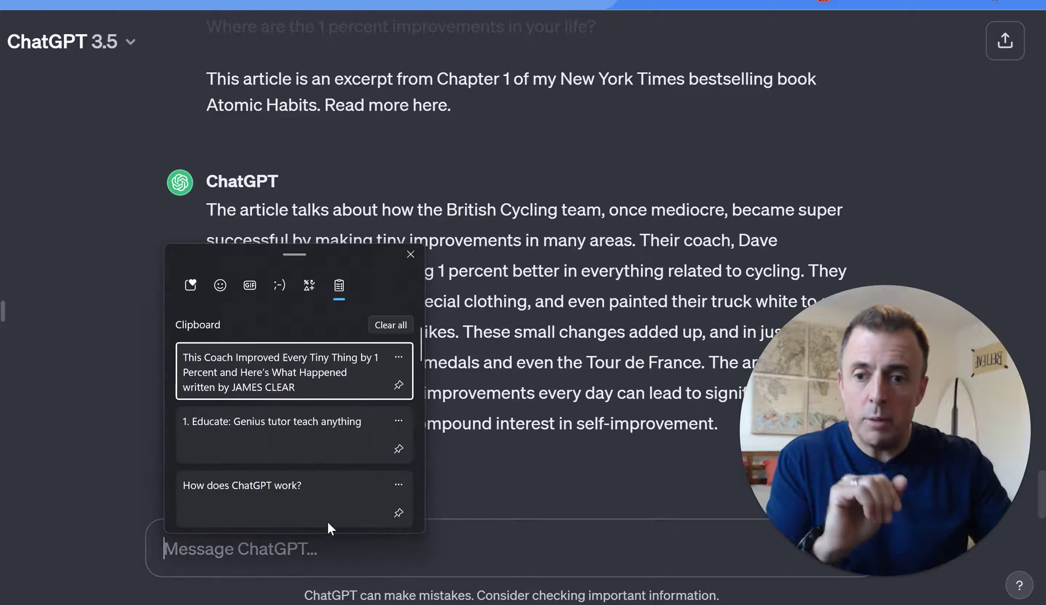
scroll(306, 452, down, 3)
scroll(307, 453, down, 3)
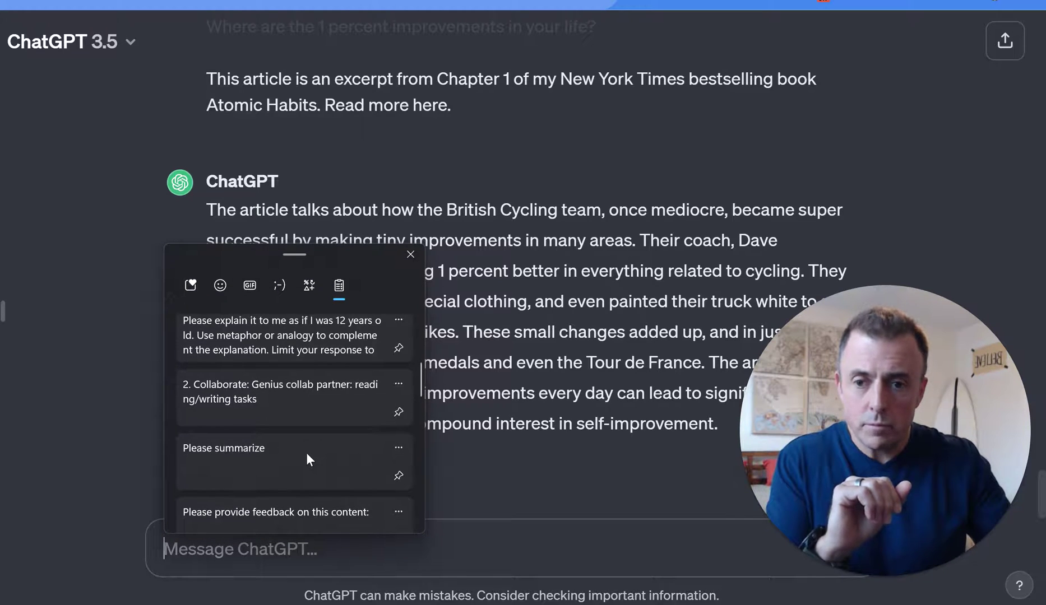
click(306, 453)
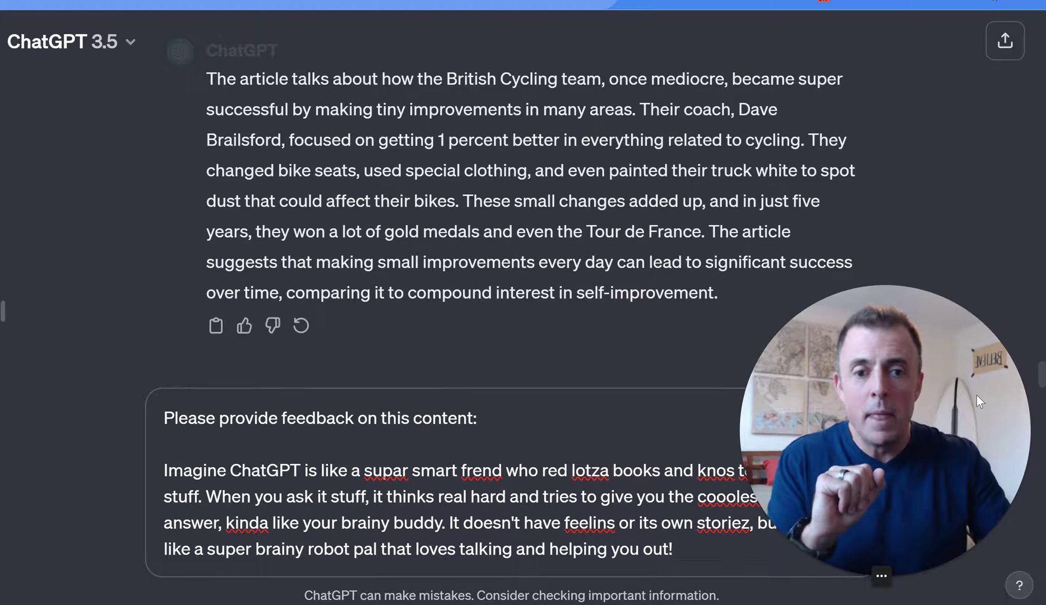
drag(976, 396, 993, 275)
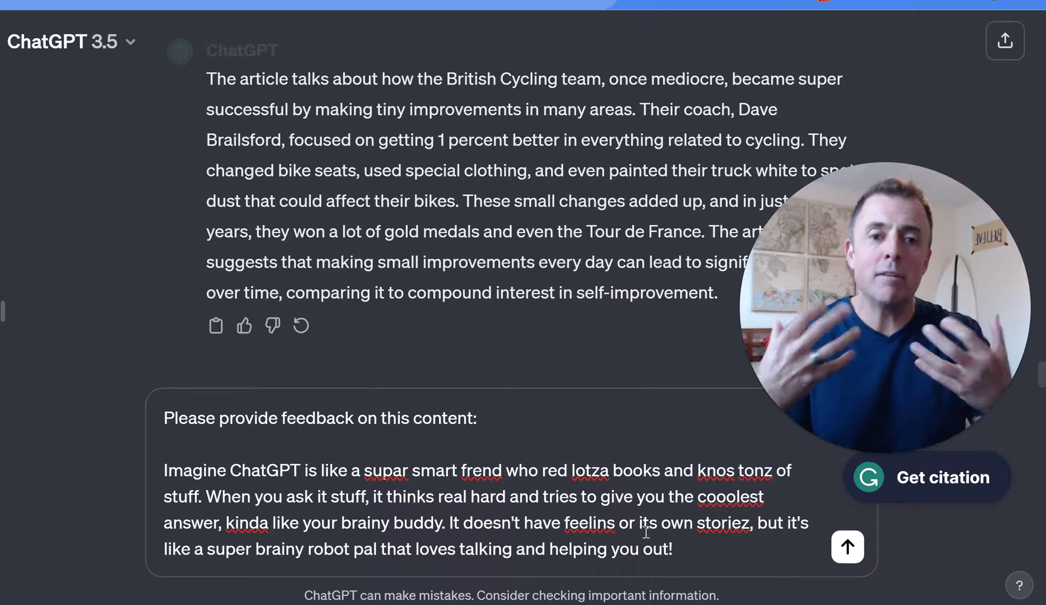
click(690, 562)
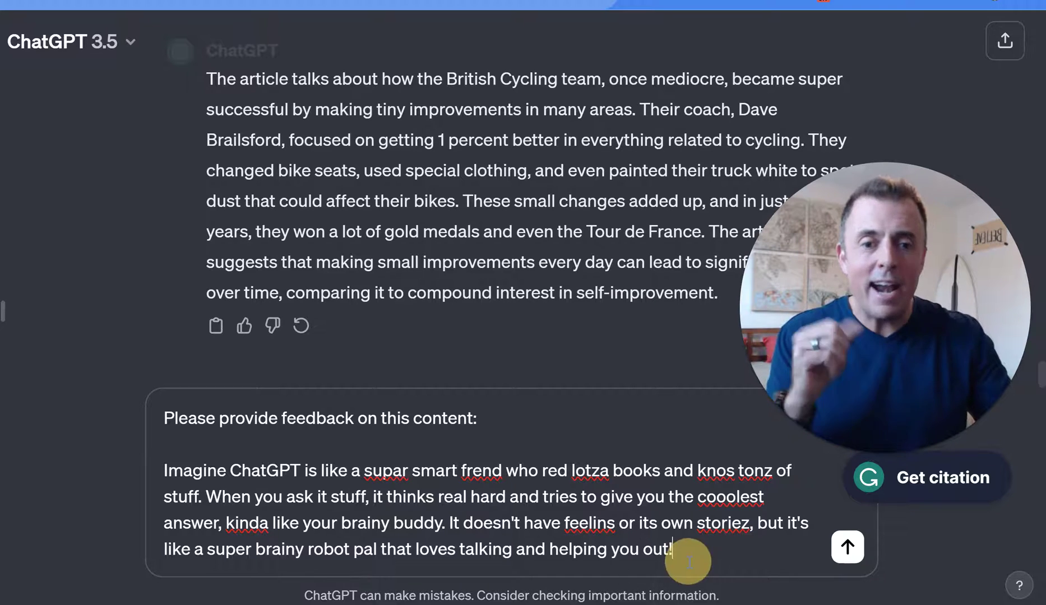
key(Return)
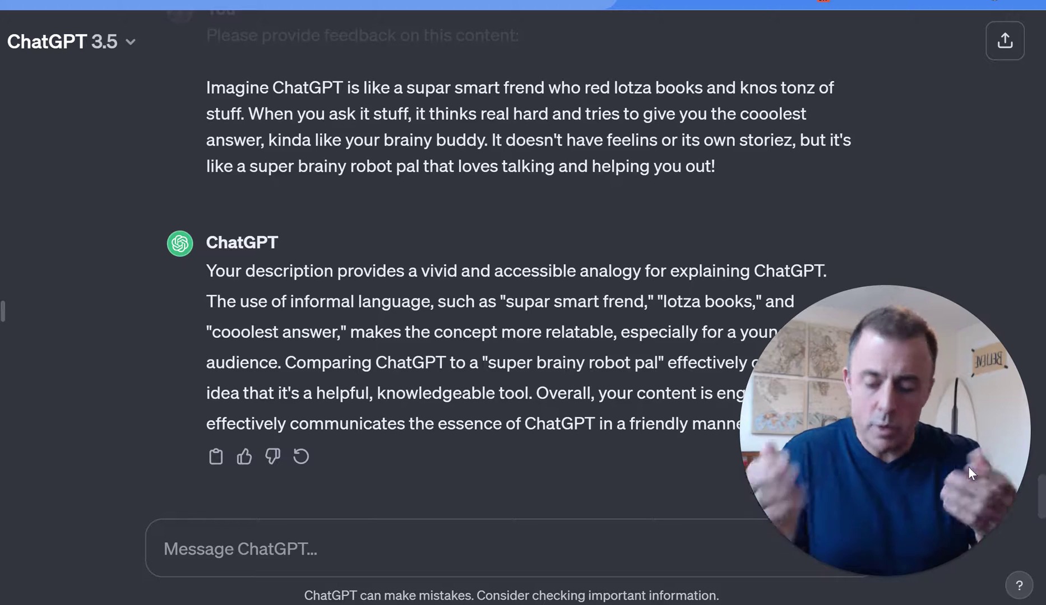
key(super+v)
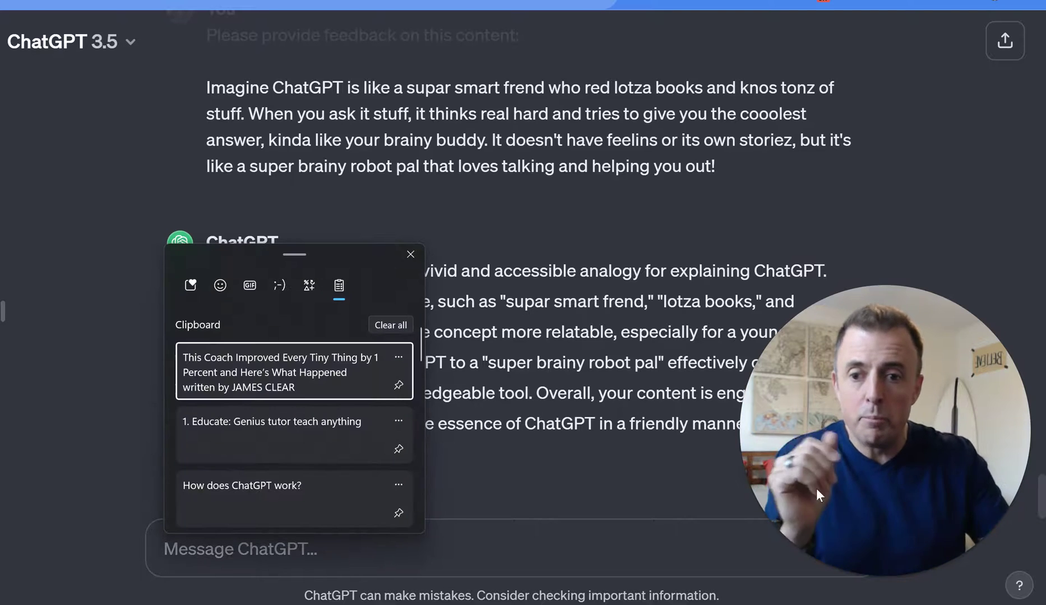
scroll(301, 470, down, 1)
scroll(300, 473, down, 1)
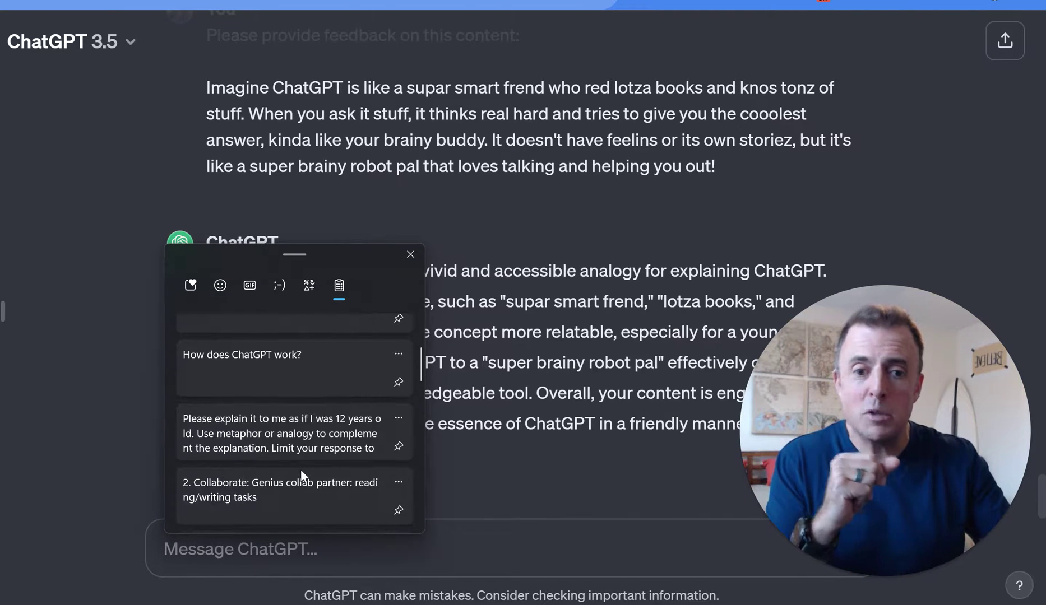
scroll(301, 474, down, 2)
scroll(300, 469, down, 1)
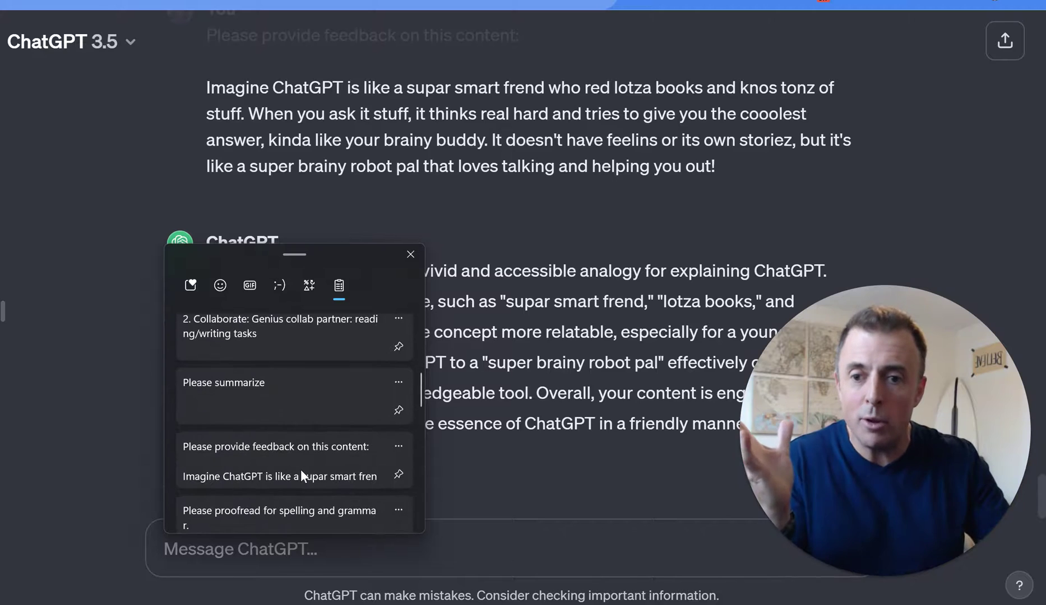
scroll(305, 441, down, 1)
click(389, 504)
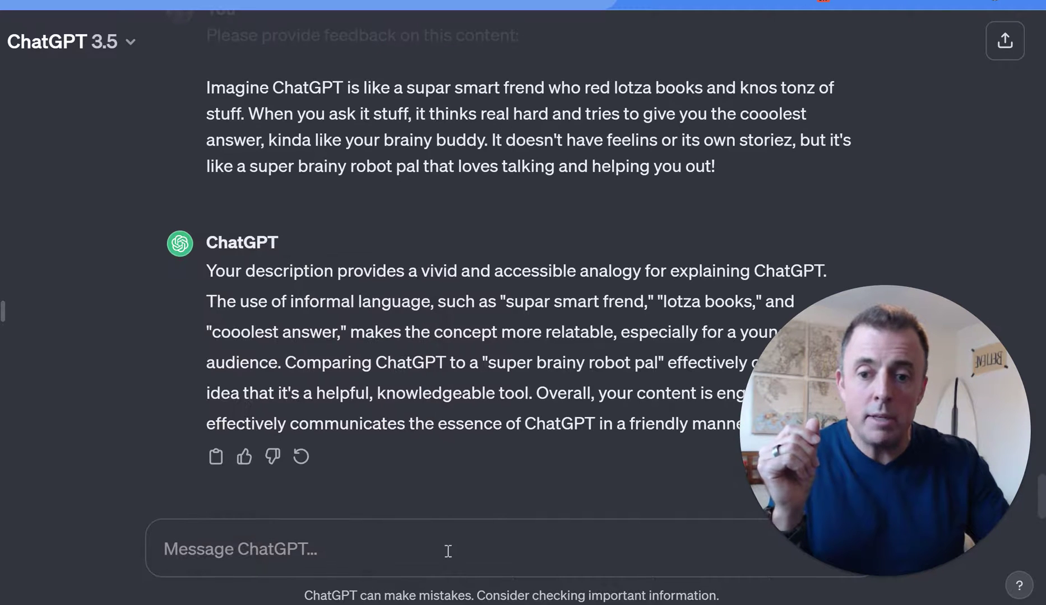
Send the saved clipboard prompt "Please proofread for spelling and grammar." as the next message.
click(334, 550)
key(super+v)
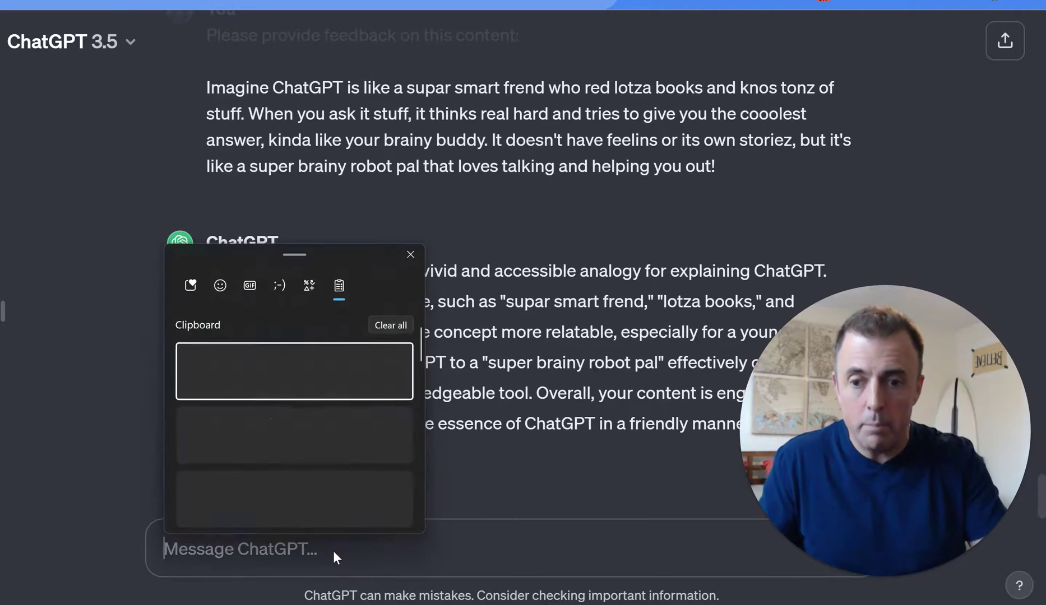
scroll(300, 444, down, 7)
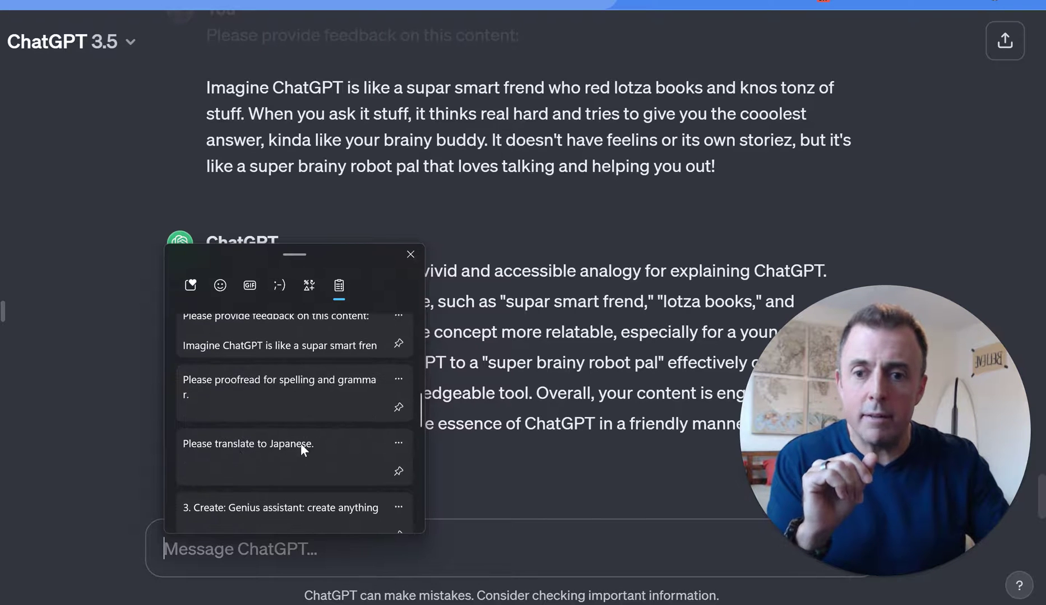
scroll(320, 454, down, 1)
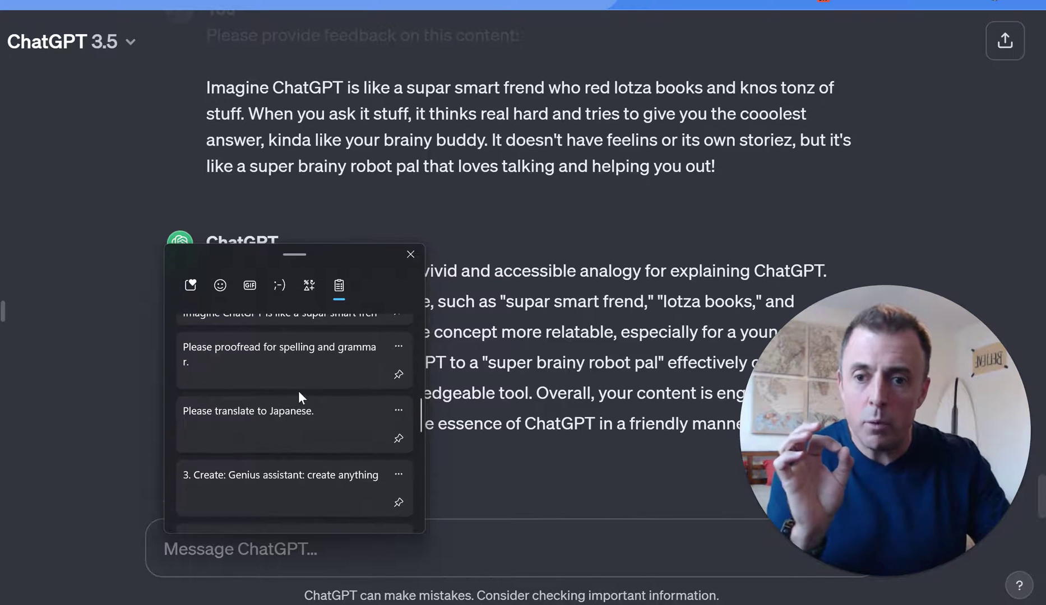
click(283, 361)
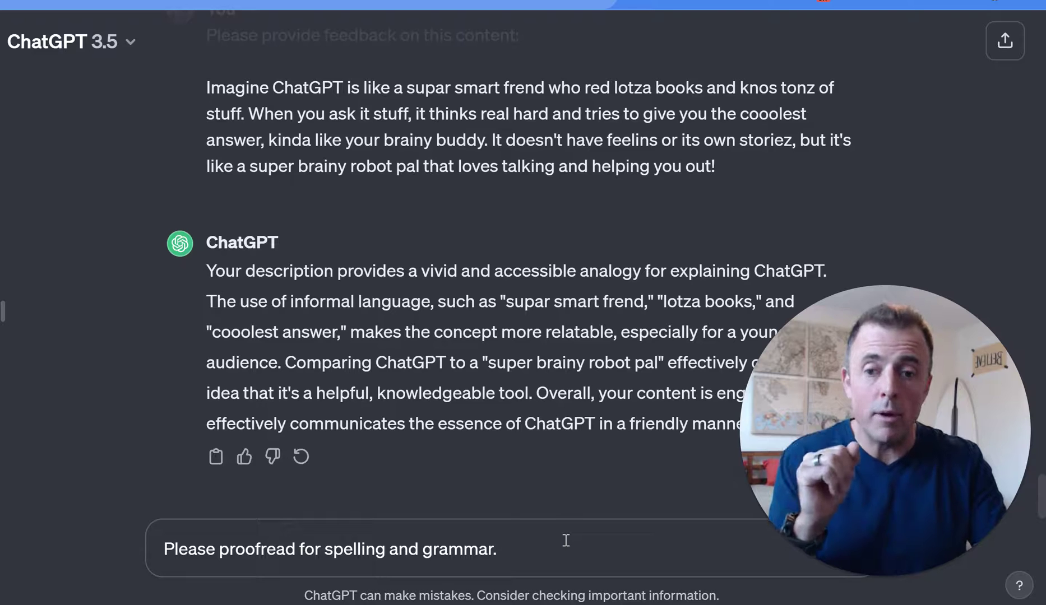
key(Return)
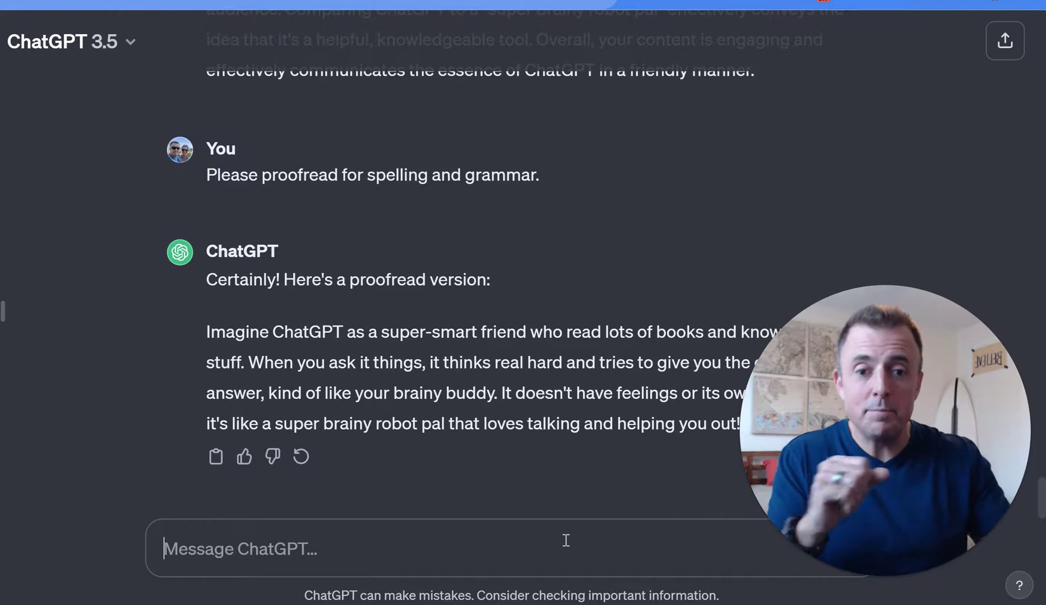
drag(929, 474, 985, 179)
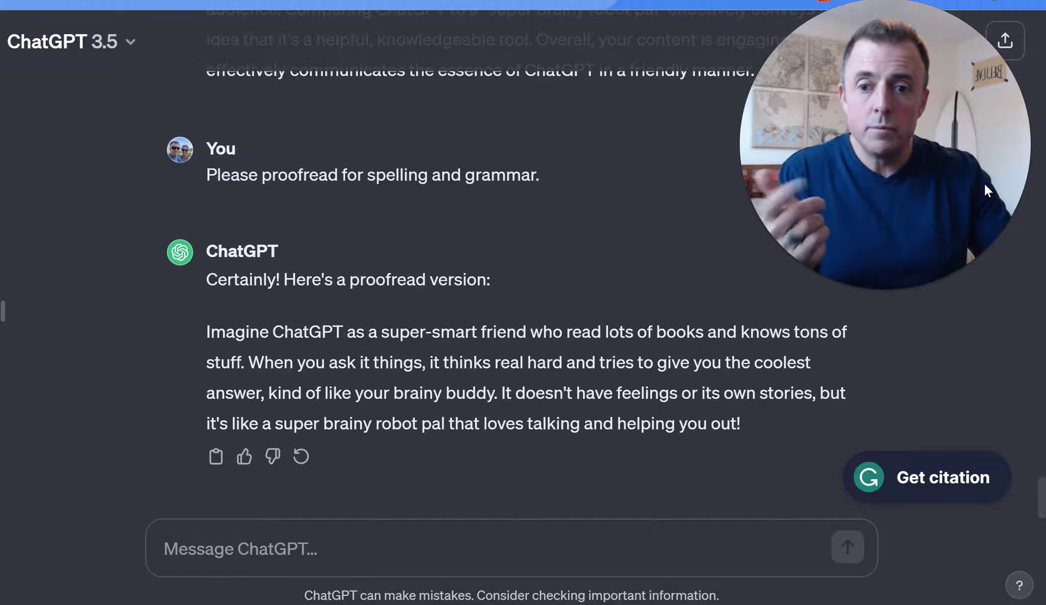
drag(960, 160, 975, 483)
scroll(594, 457, up, 4)
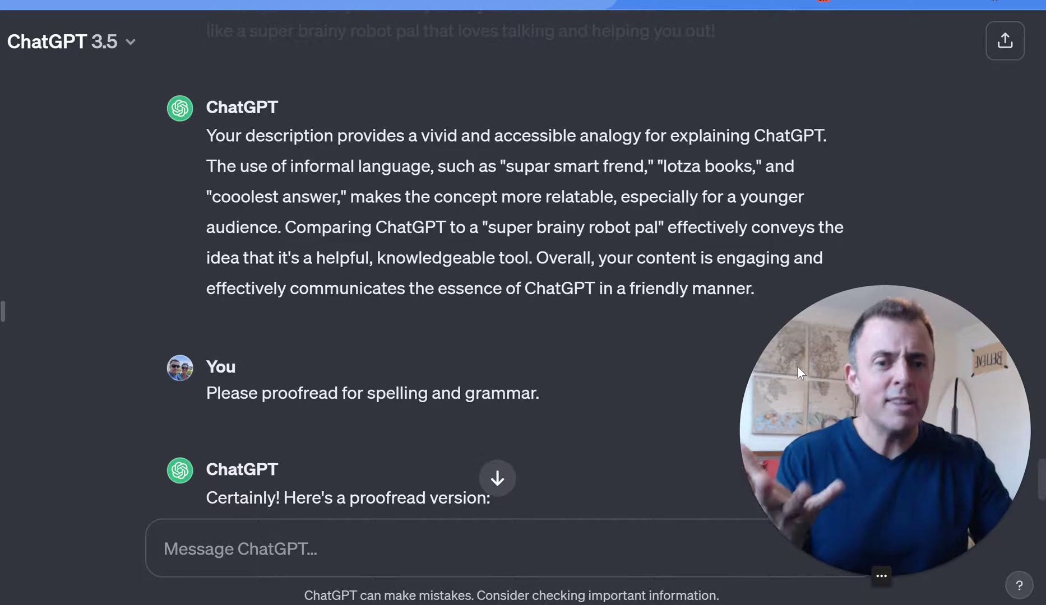
scroll(602, 440, down, 4)
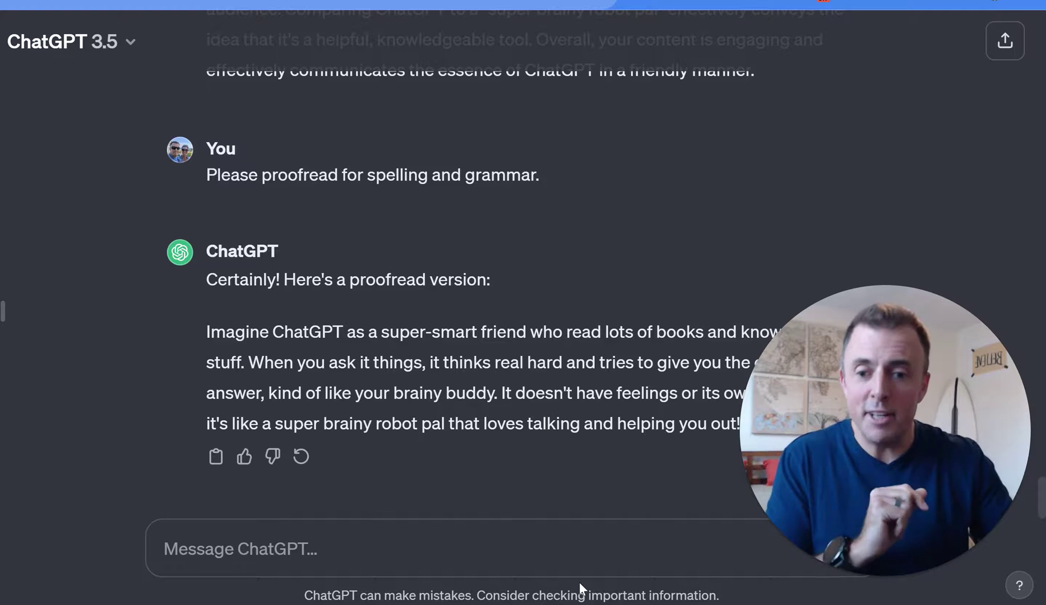
Send the saved clipboard prompt "Please translate to Japanese." to translate the proofread paragraph.
key(super+v)
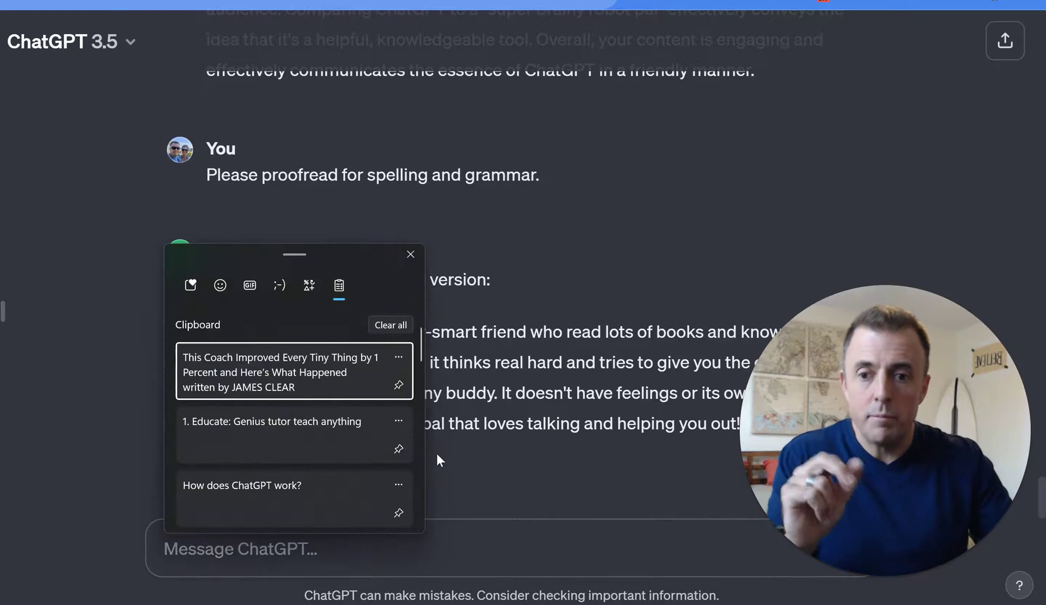
scroll(316, 442, down, 3)
scroll(316, 442, down, 3)
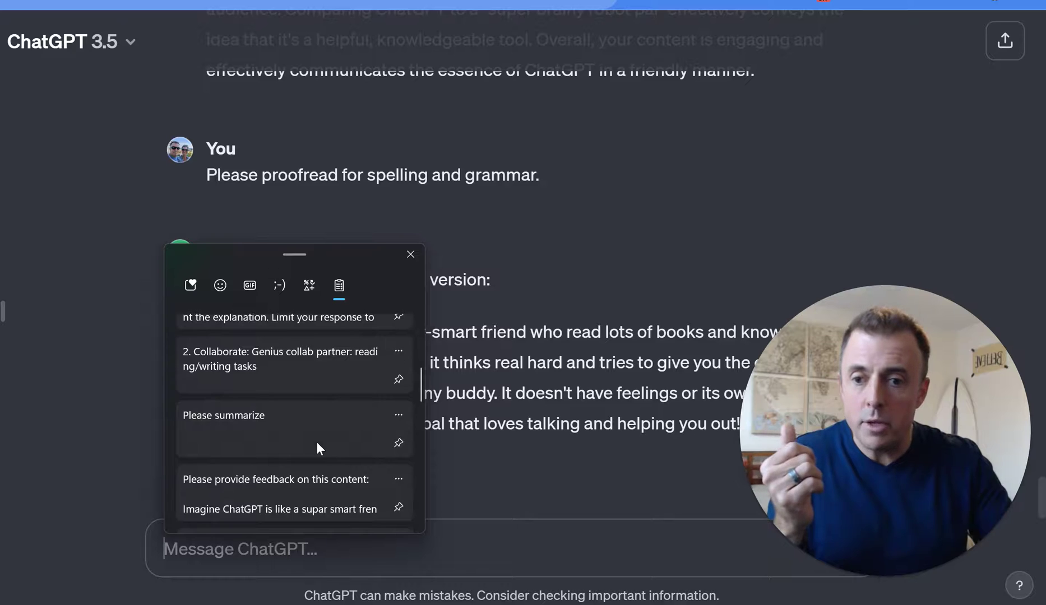
scroll(316, 442, down, 2)
scroll(316, 442, down, 1)
click(310, 395)
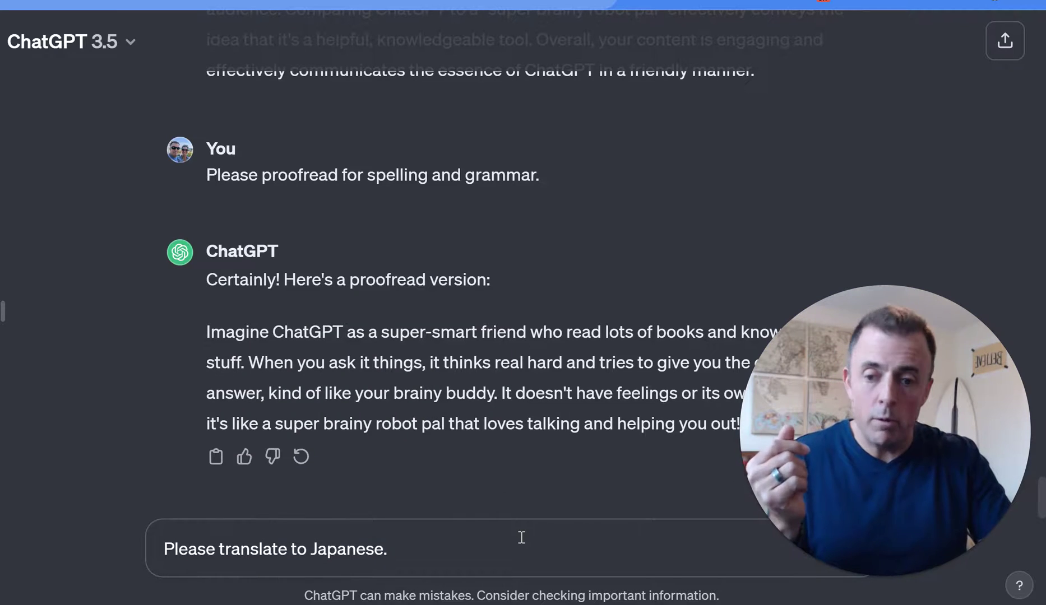
key(Return)
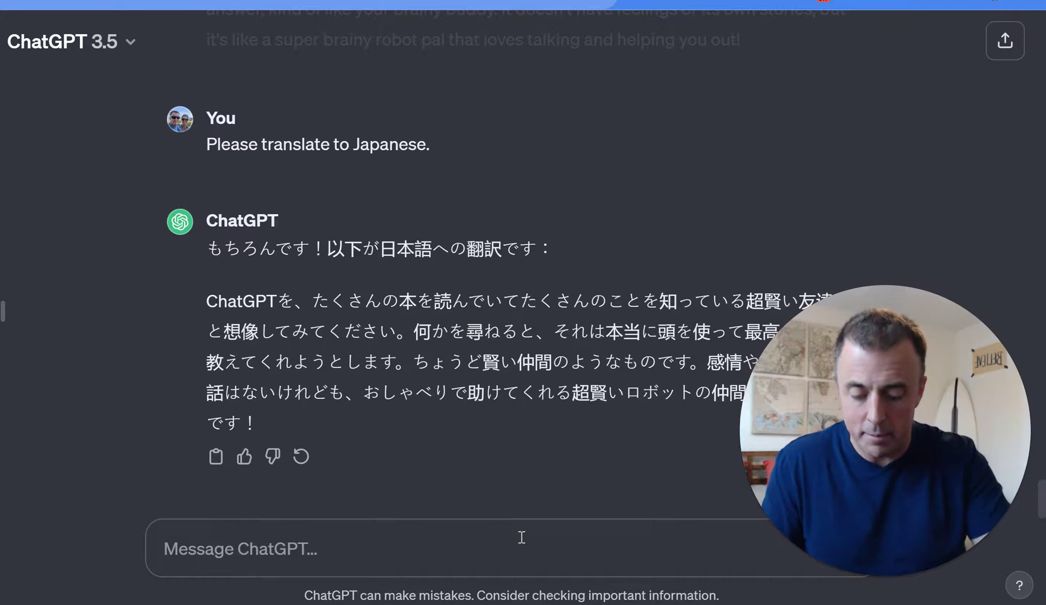
Send the saved clipboard prompt "Please list the top 20 uses for ChatGPT" in the same conversation.
key(super+v)
scroll(317, 481, down, 5)
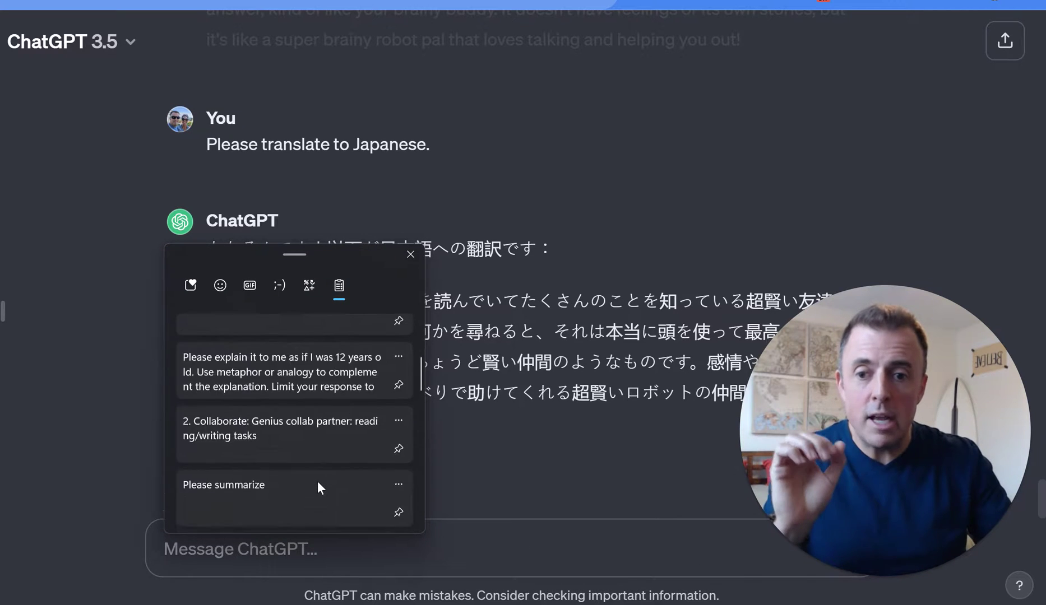
scroll(317, 481, up, 2)
scroll(317, 481, down, 4)
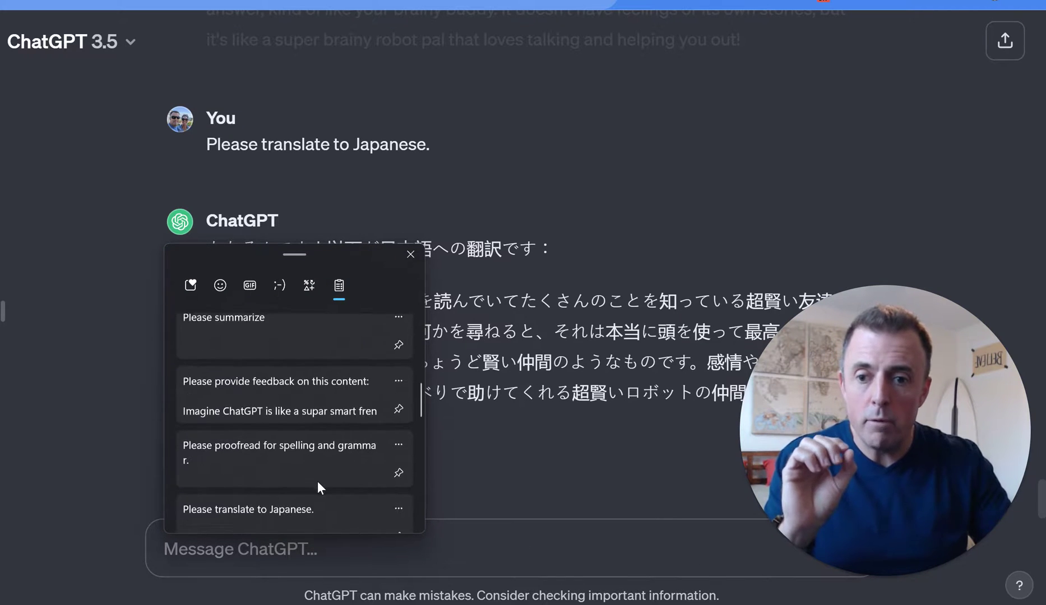
scroll(317, 481, down, 3)
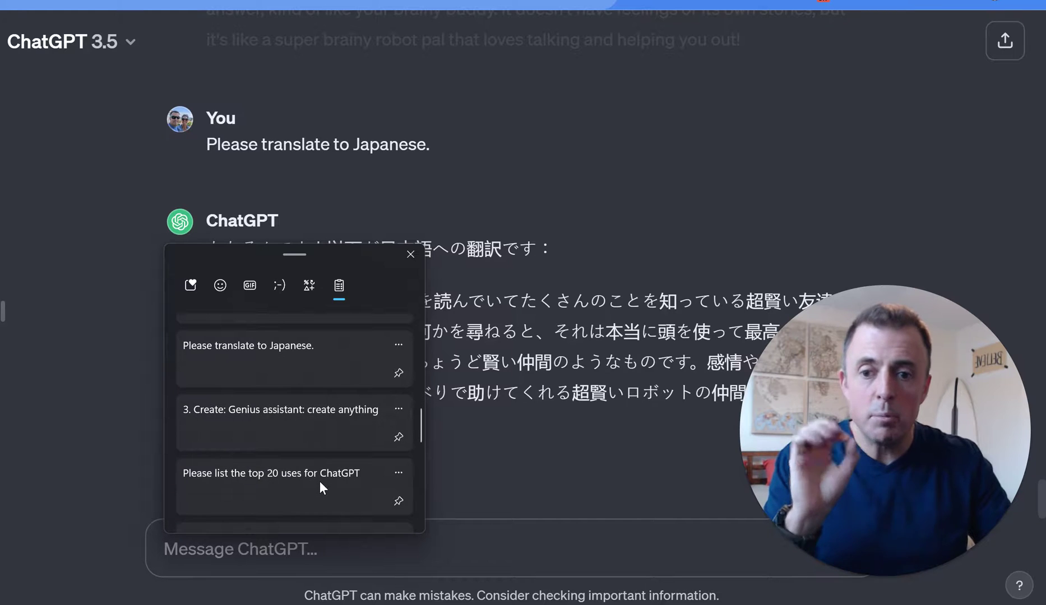
click(327, 488)
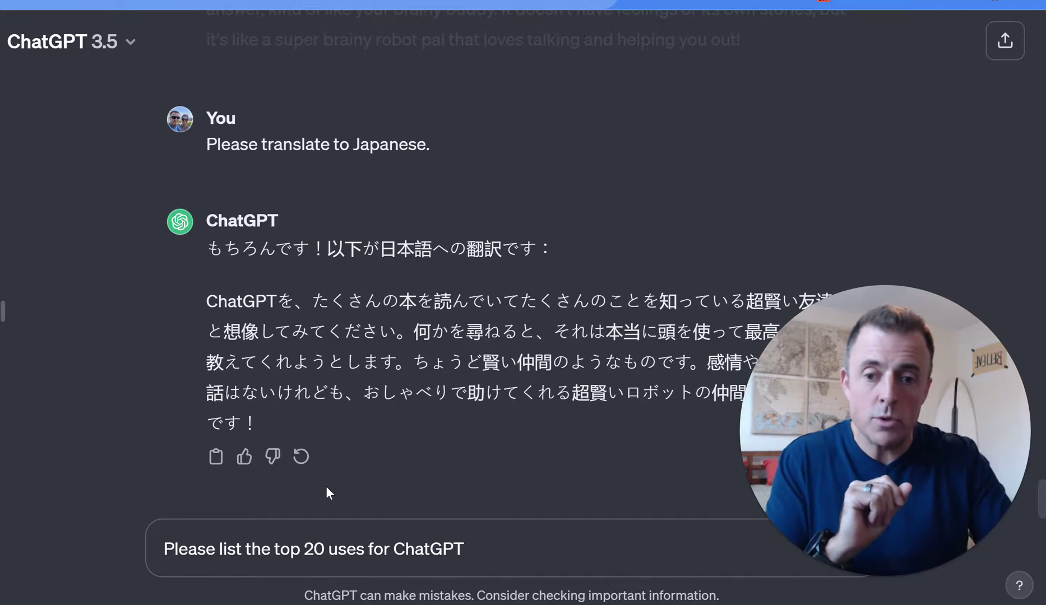
key(Return)
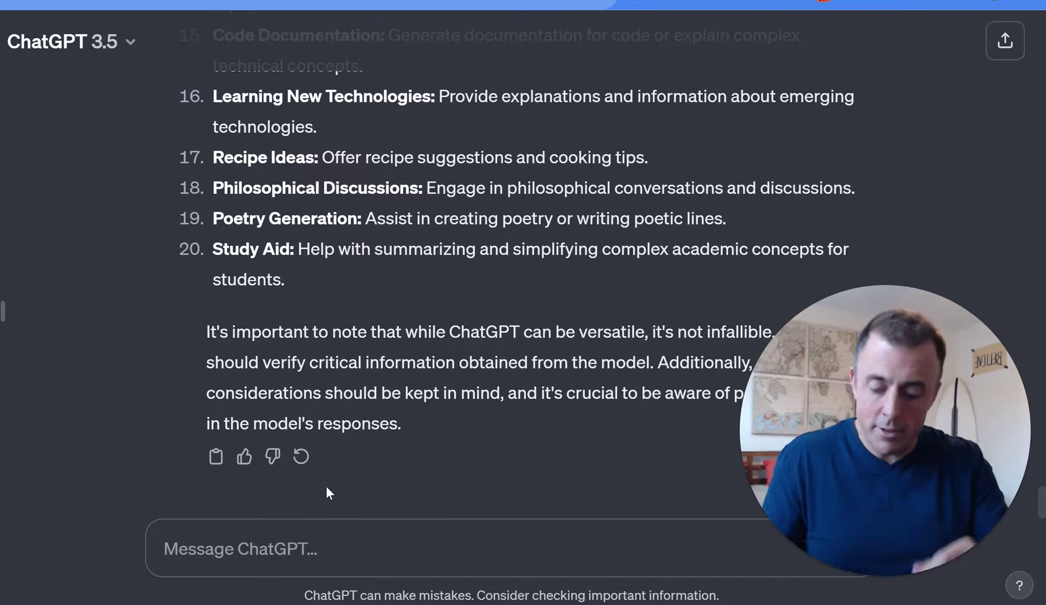
Send the saved clipboard prompt "Please provide examples for the top 5" as a follow-up to the uses list.
key(super+v)
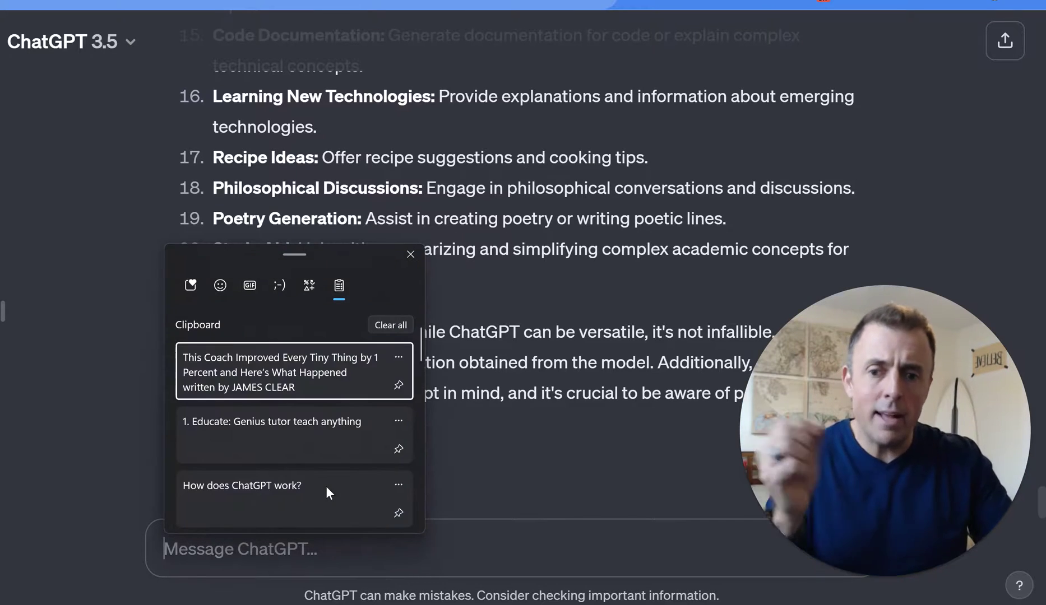
scroll(326, 486, down, 10)
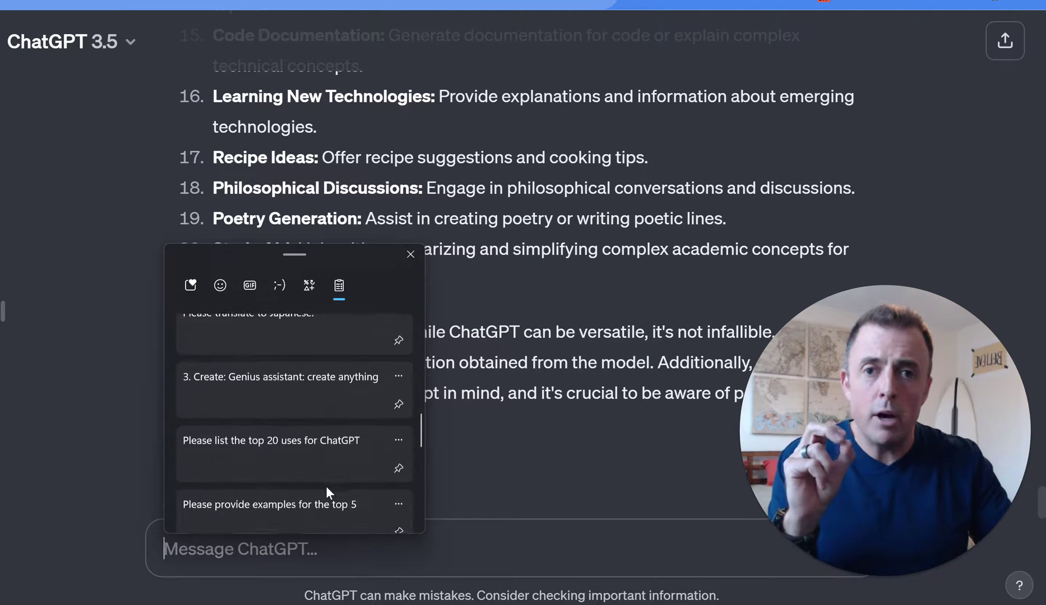
scroll(326, 491, down, 1)
click(326, 486)
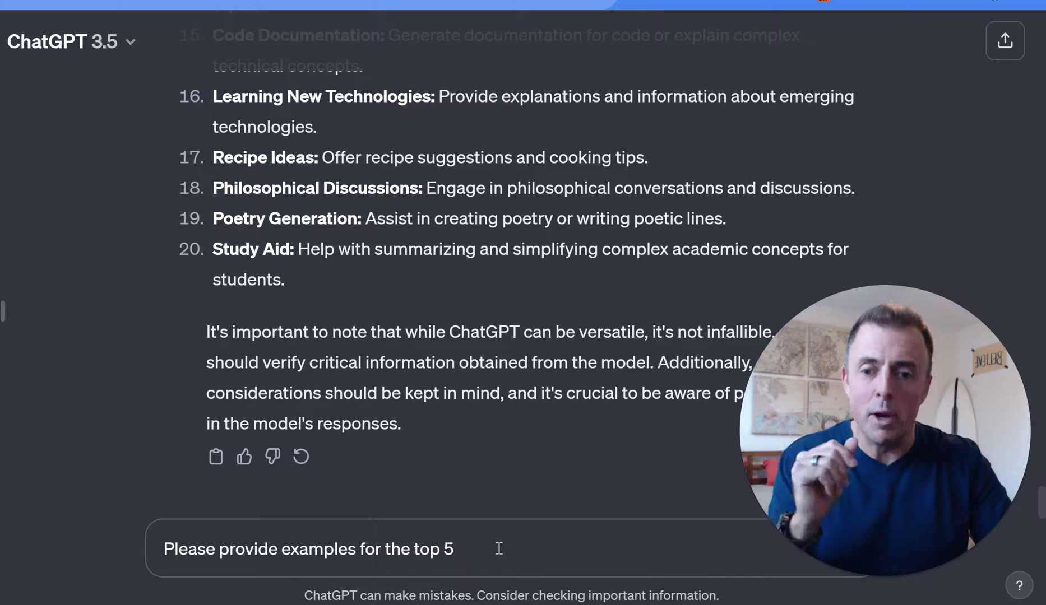
key(Return)
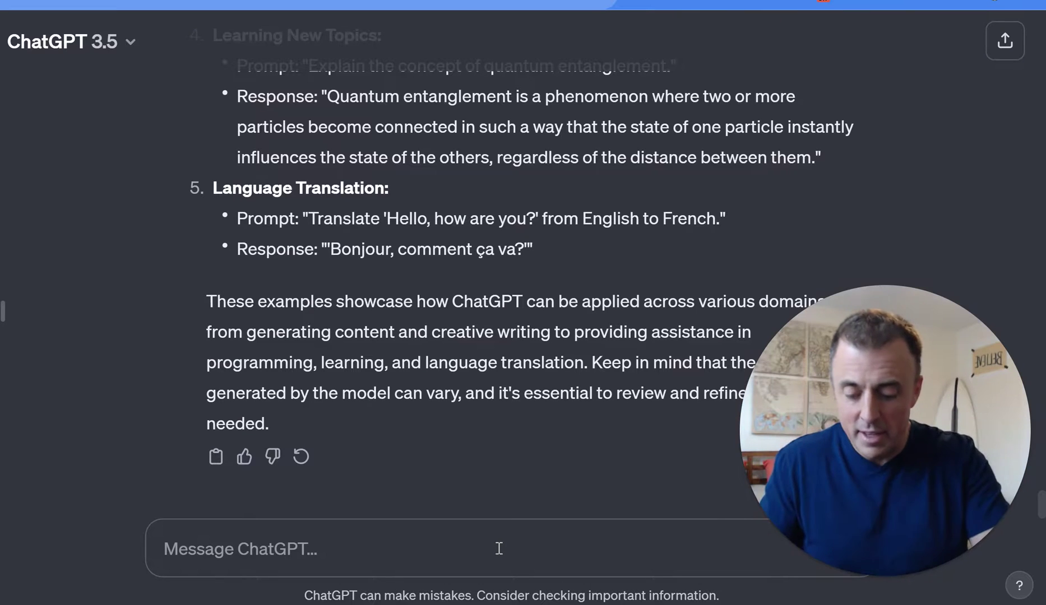
Send the saved clipboard prompt "Please turn this into poem" as a follow-up to the top 5 examples.
key(super+v)
scroll(300, 466, down, 10)
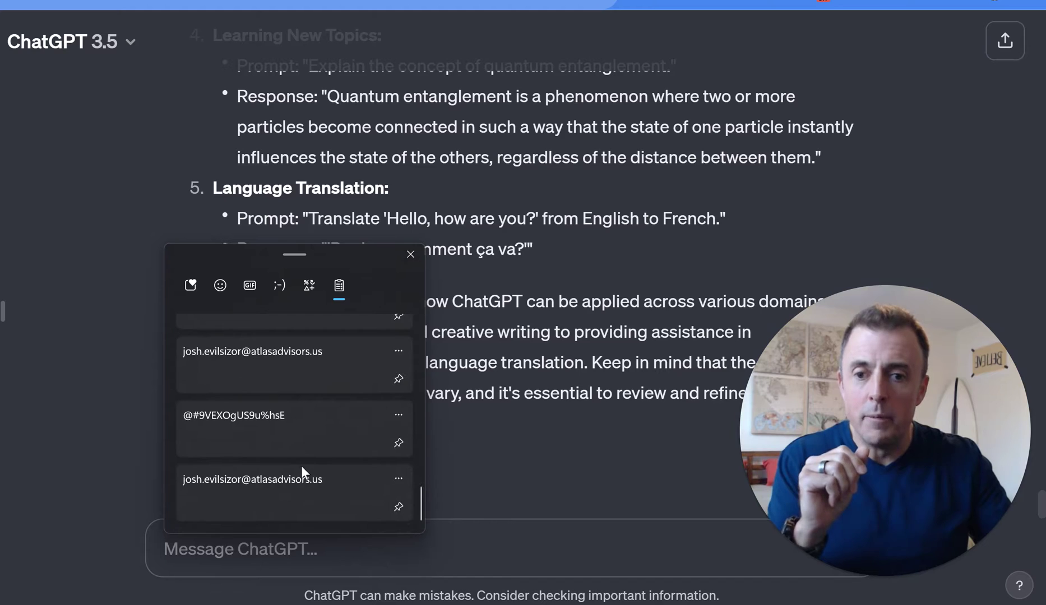
scroll(312, 417, up, 5)
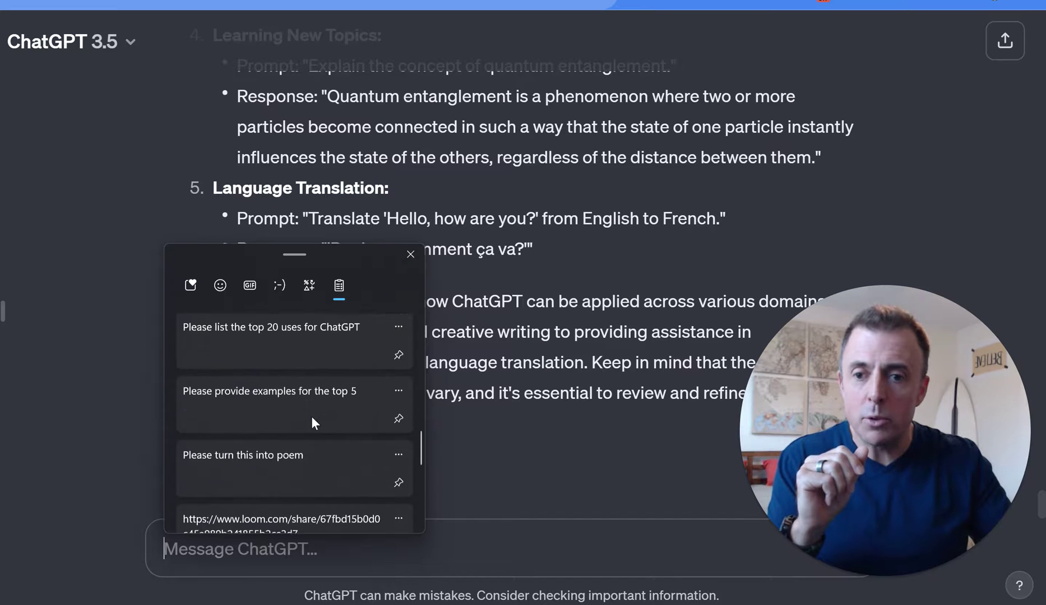
click(273, 473)
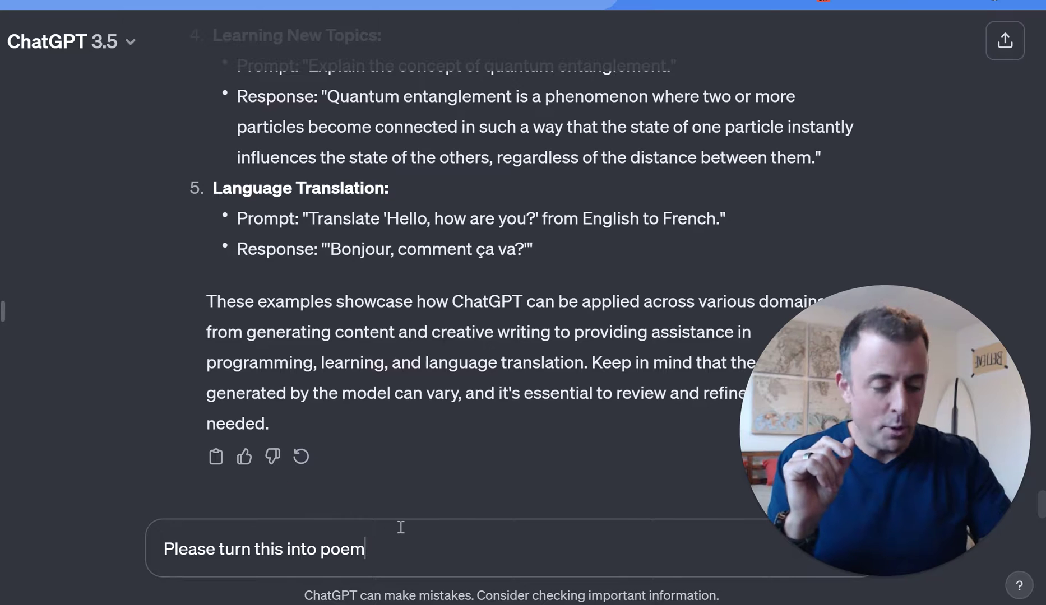
key(Return)
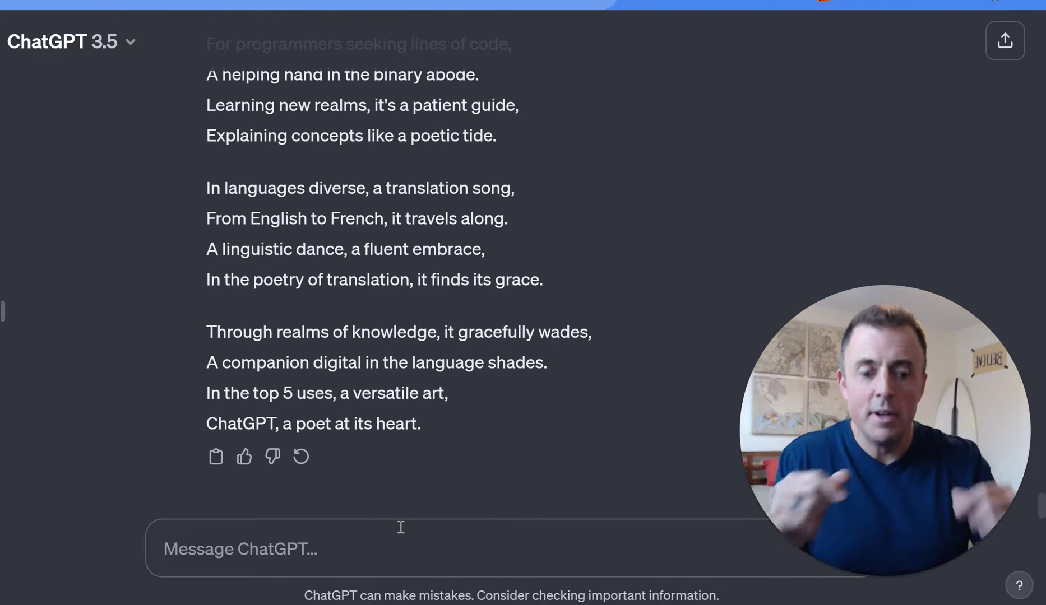
Switch to the Google Docs outline and restore the heading "ChatGPT – Why would you use it?" and its bullet "Anytime you need to educate, collaborate, or create!".
key(alt+Tab)
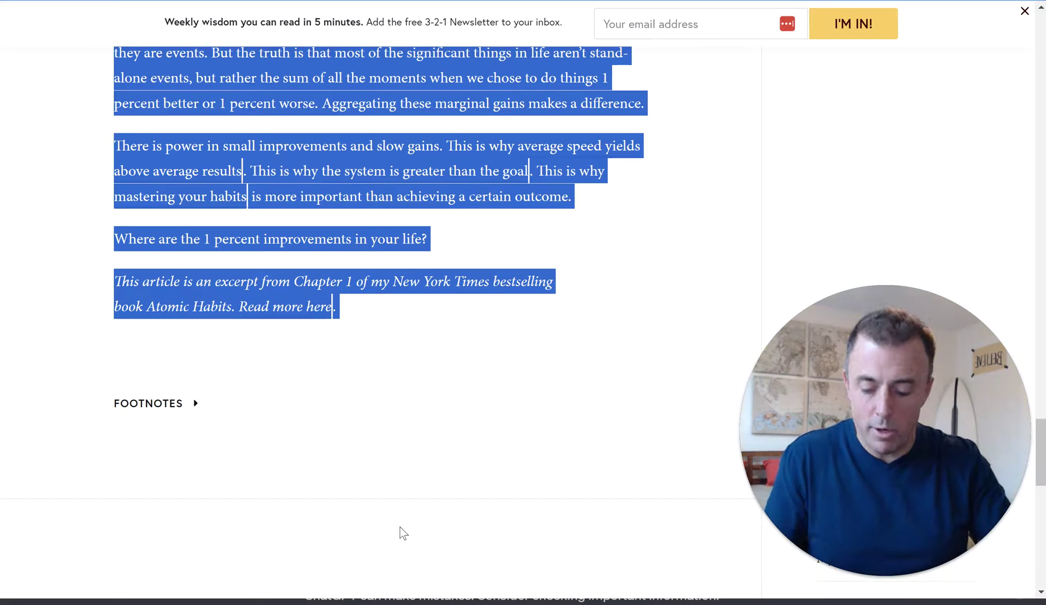
key(alt+Tab)
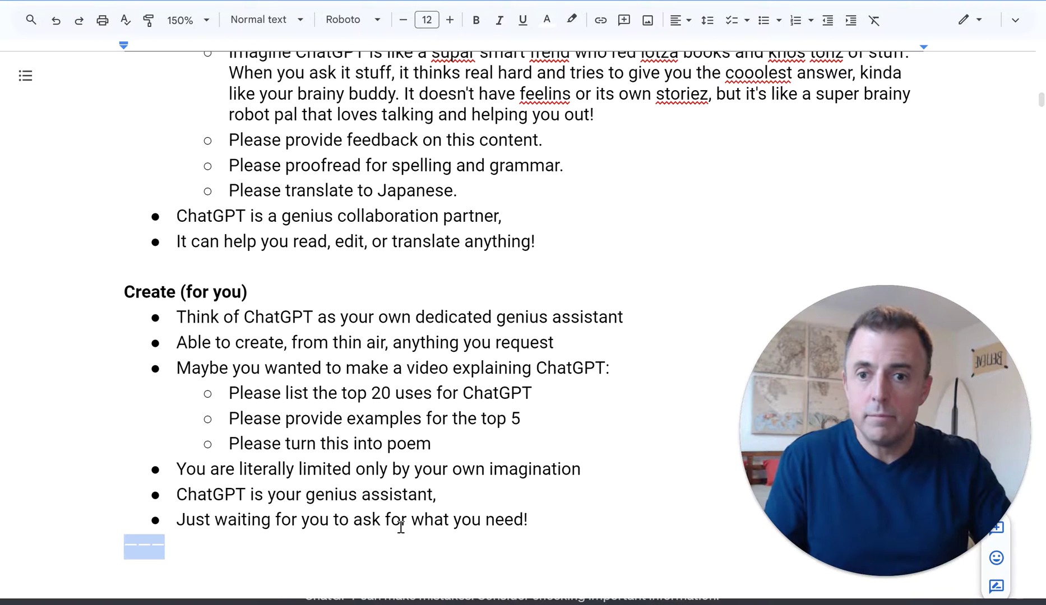
key(ctrl+z)
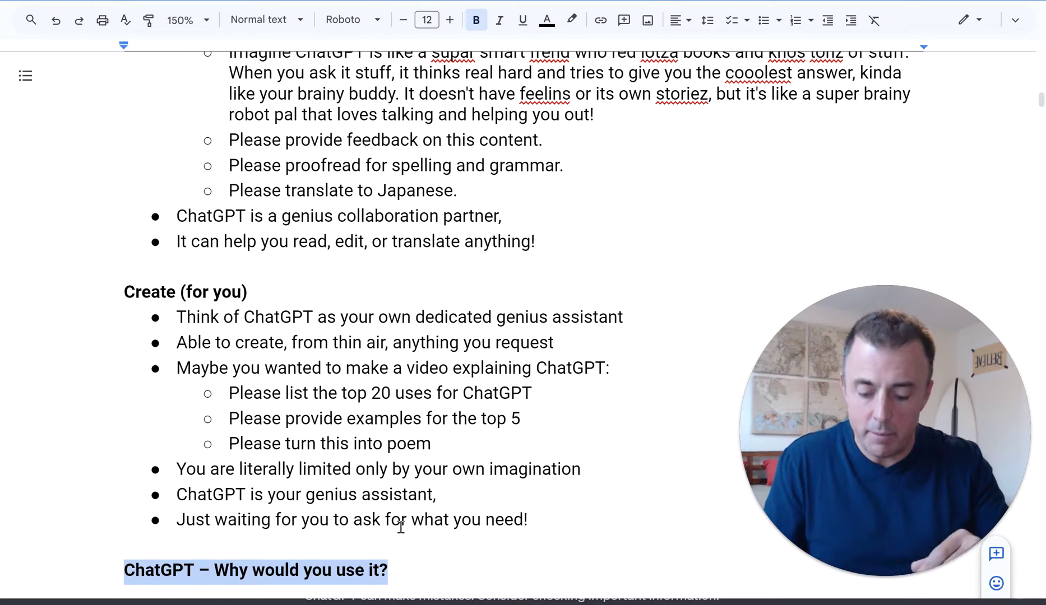
key(ctrl+y)
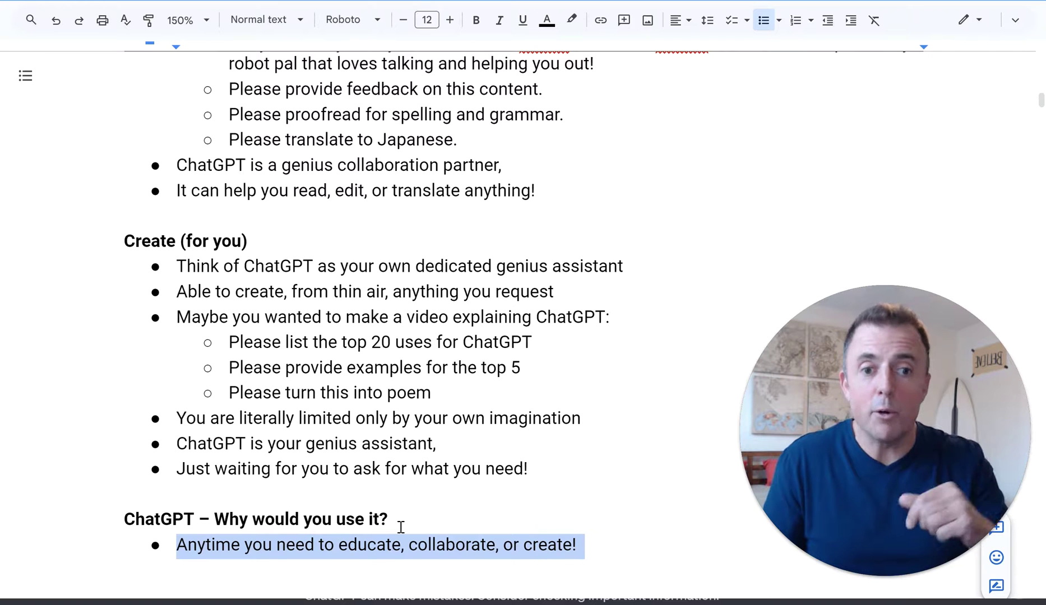
Restore the three illustrated bullets about needing the genius tutor, the genius collaboration partner and the genius assistant under the "Why would you use it?" heading.
key(ctrl+y)
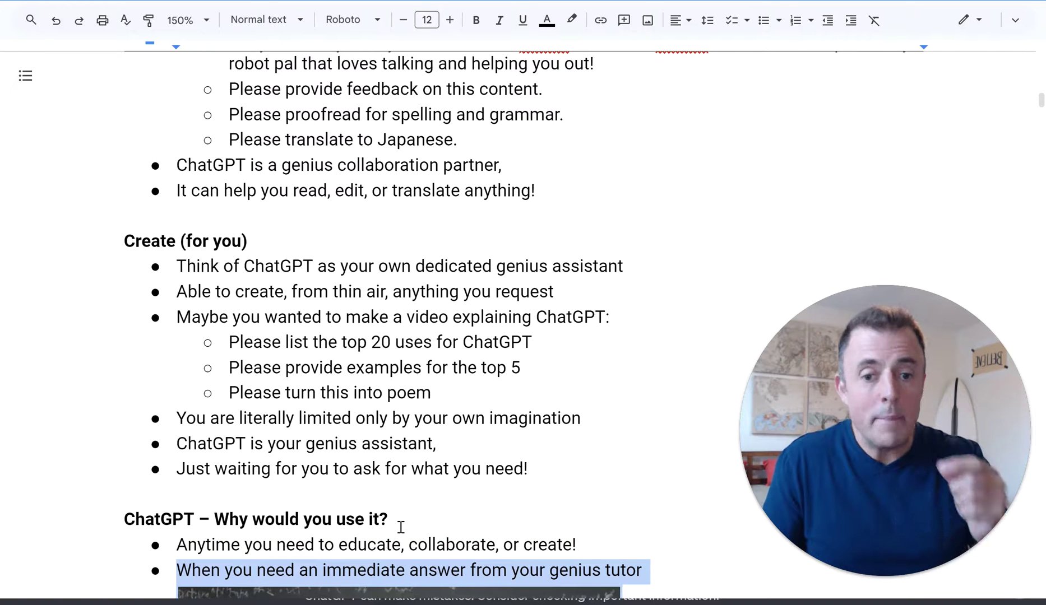
key(ctrl+y)
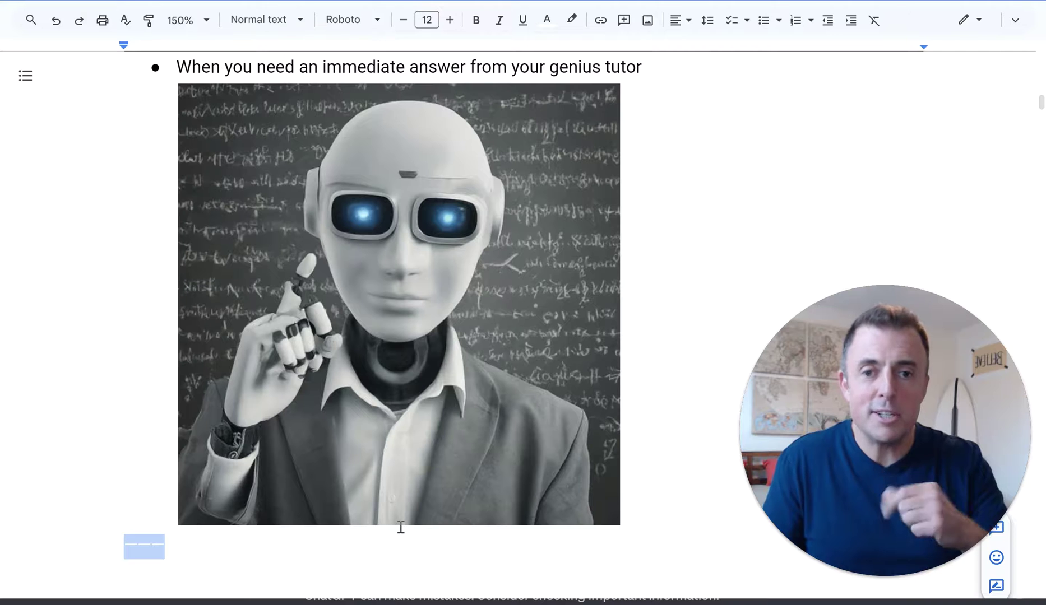
key(ctrl+y)
key(ctrl+y)
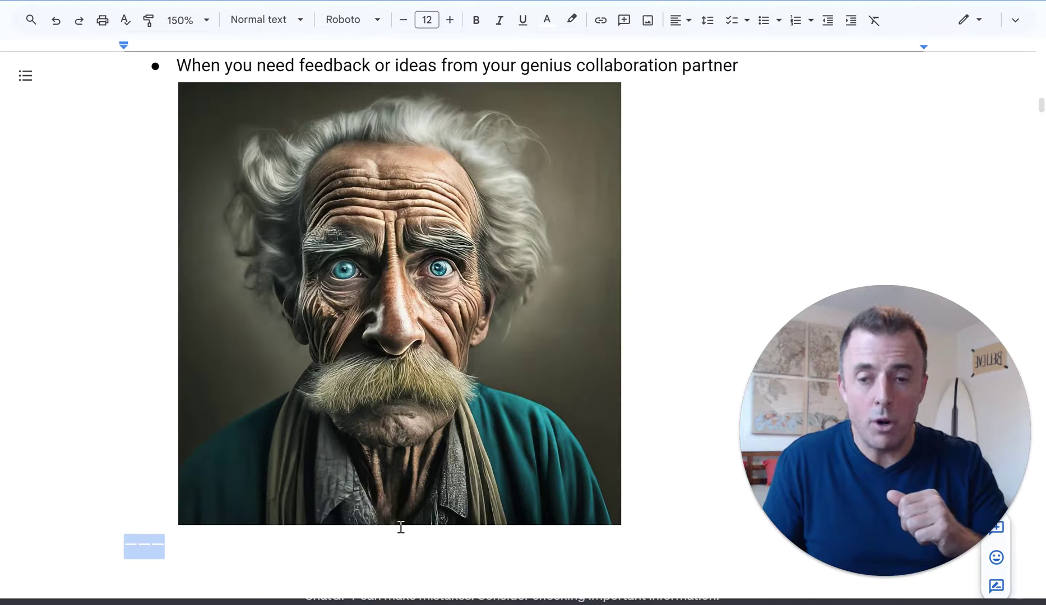
key(ctrl+y)
key(ctrl+y)
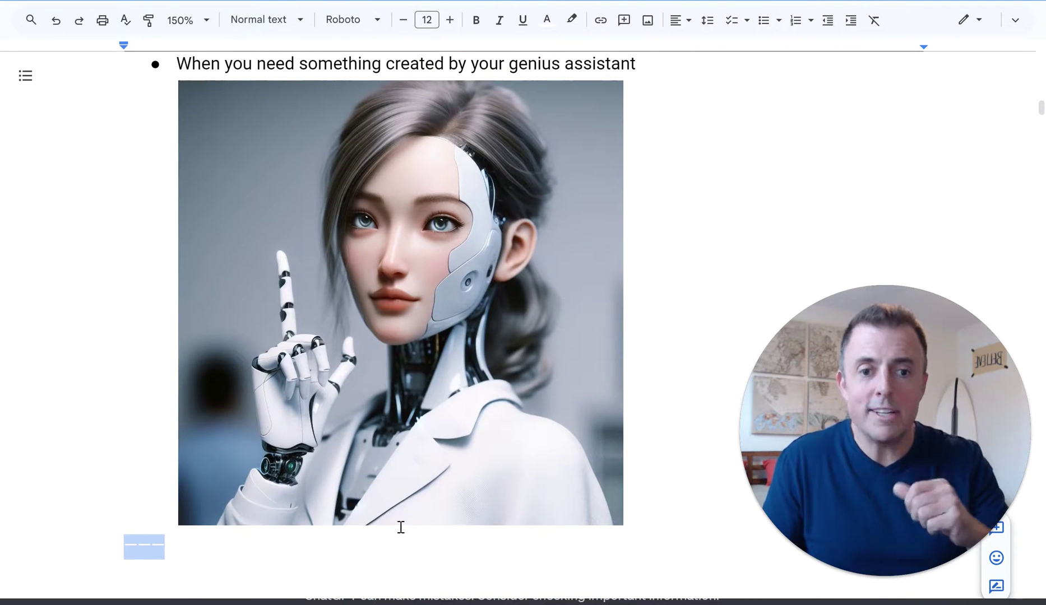
Restore the bullets "Anytime you need to: educate, collaborate, or create!" and "And you need unlimited, free, text-only responses" below the genius assistant picture.
key(ctrl+y)
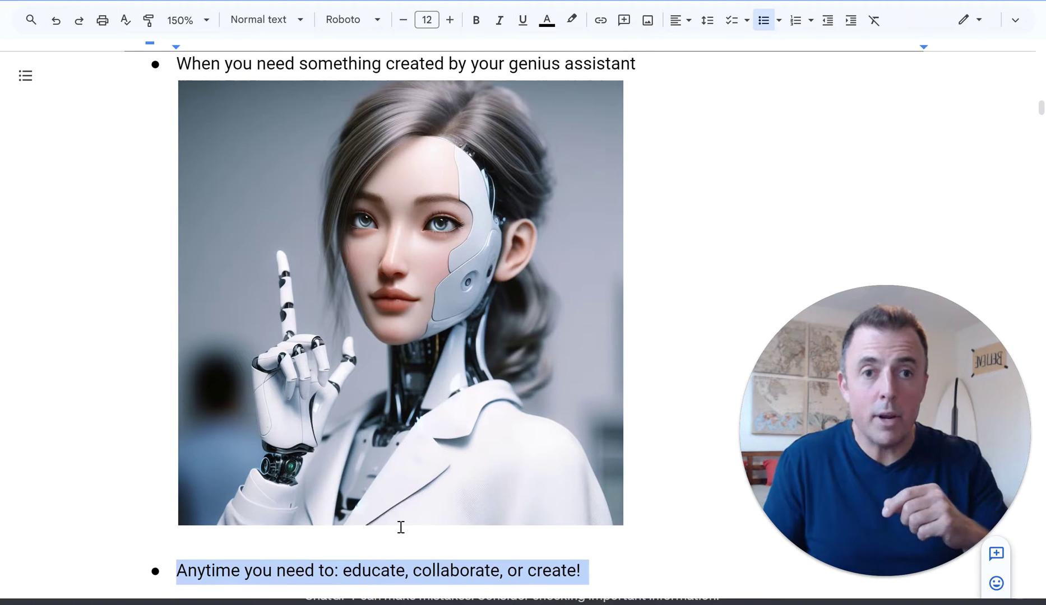
key(ctrl+y)
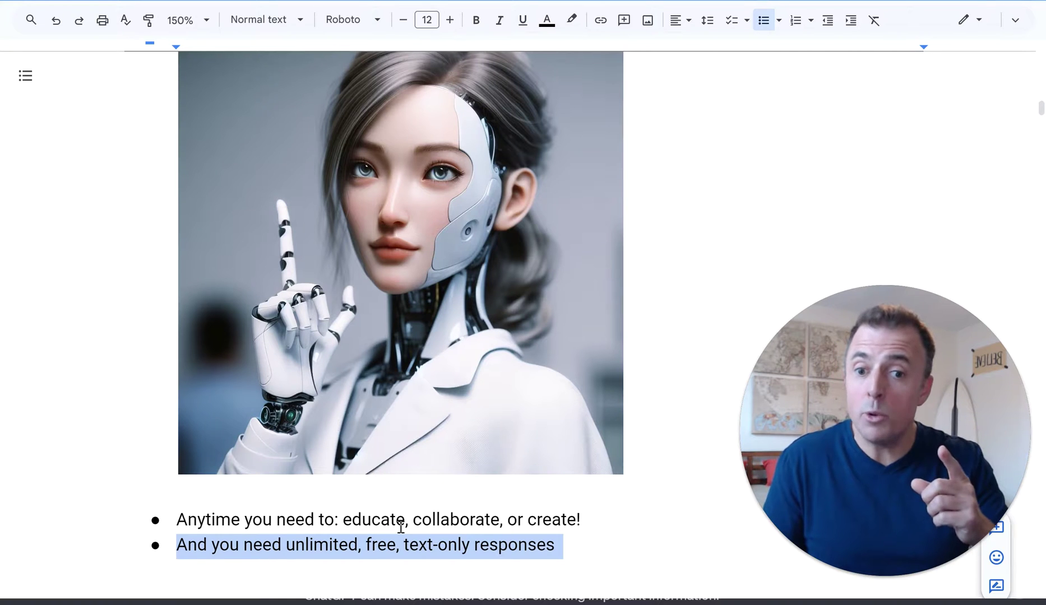
Restore the next four bullets of the outline, from "And you don't need to upload documents or pics" through "Because learning AI is important!".
key(ctrl+y)
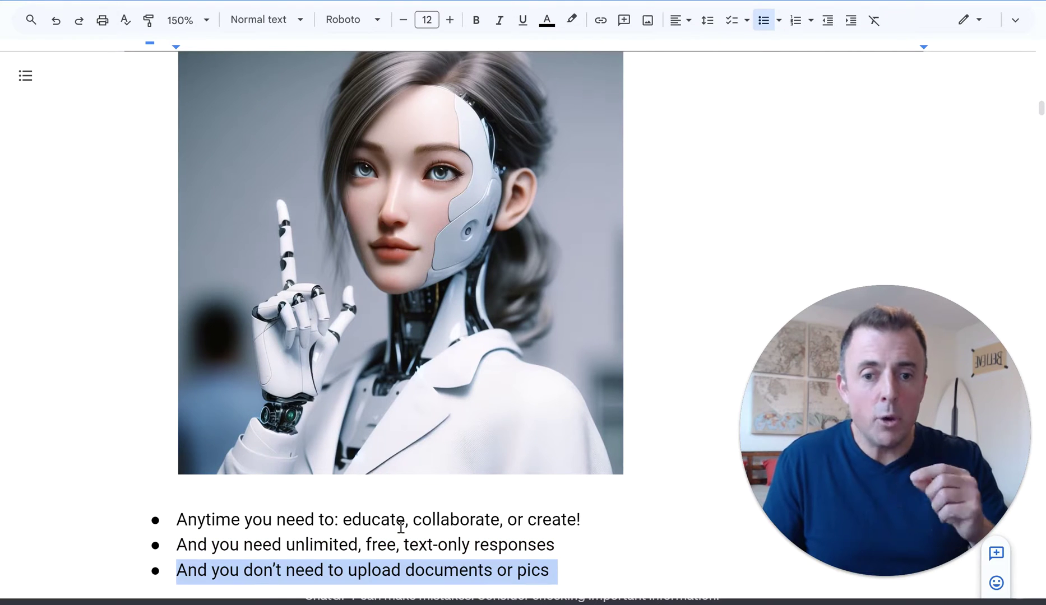
key(ctrl+y)
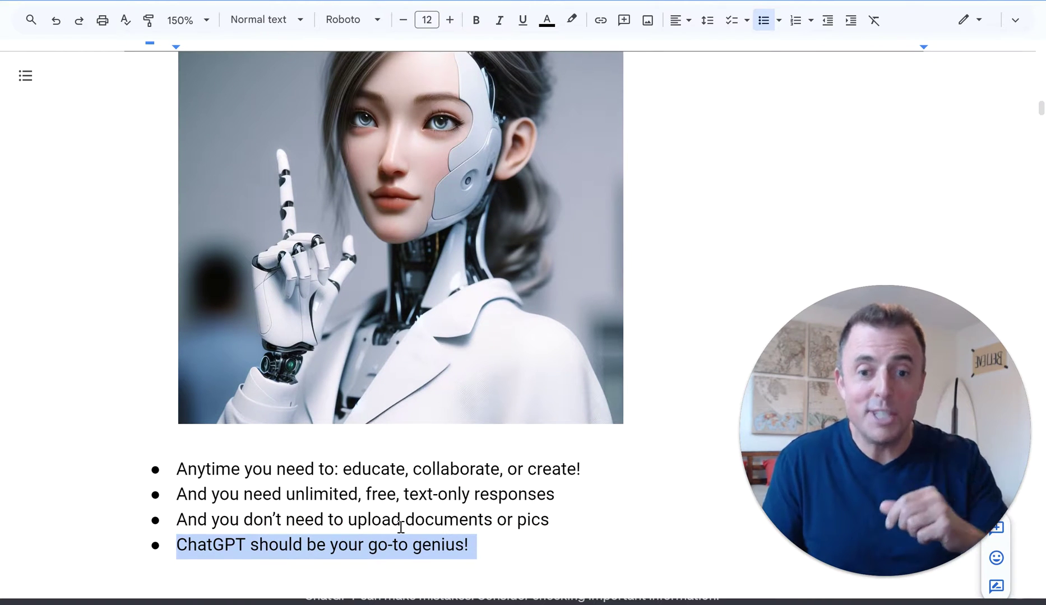
key(ctrl+y)
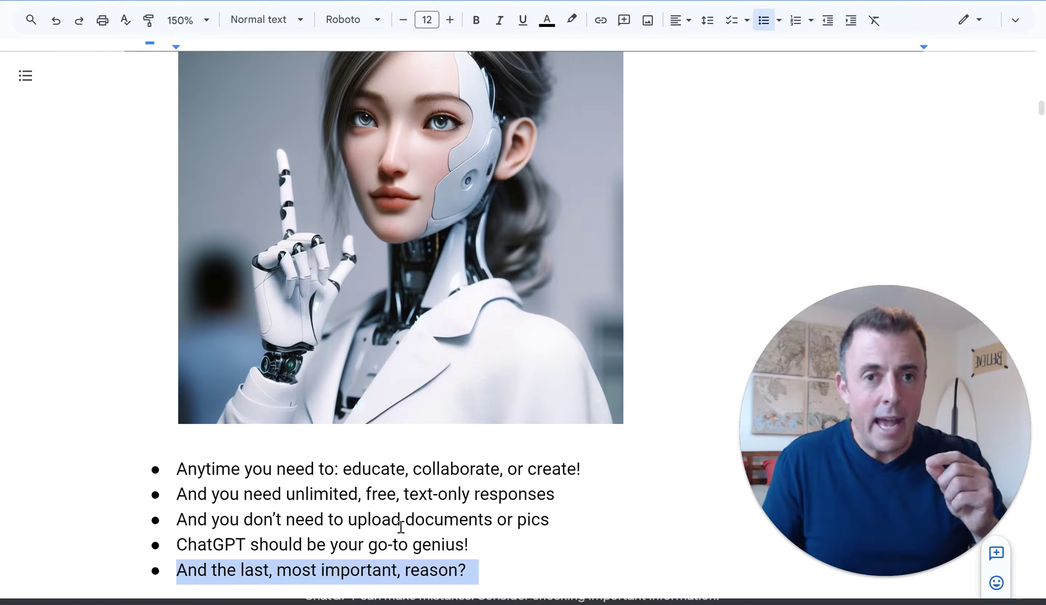
key(ctrl+y)
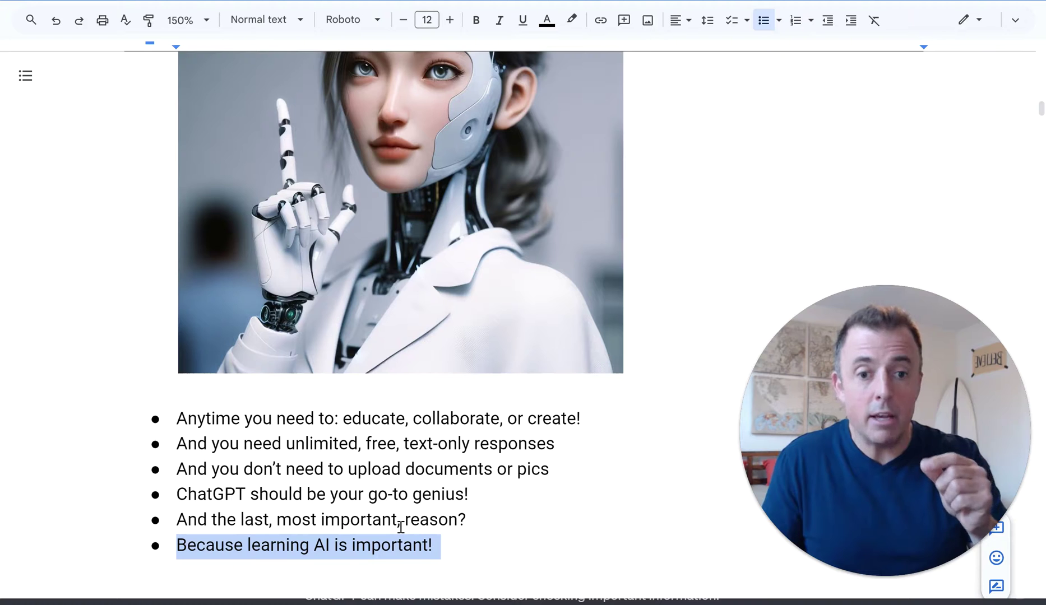
Restore the bullet "Remember, AI won't replace humans…", the bold line "Humans that use AI will replace those that don't!" and "(be the former, not the latter!)".
key(ctrl+y)
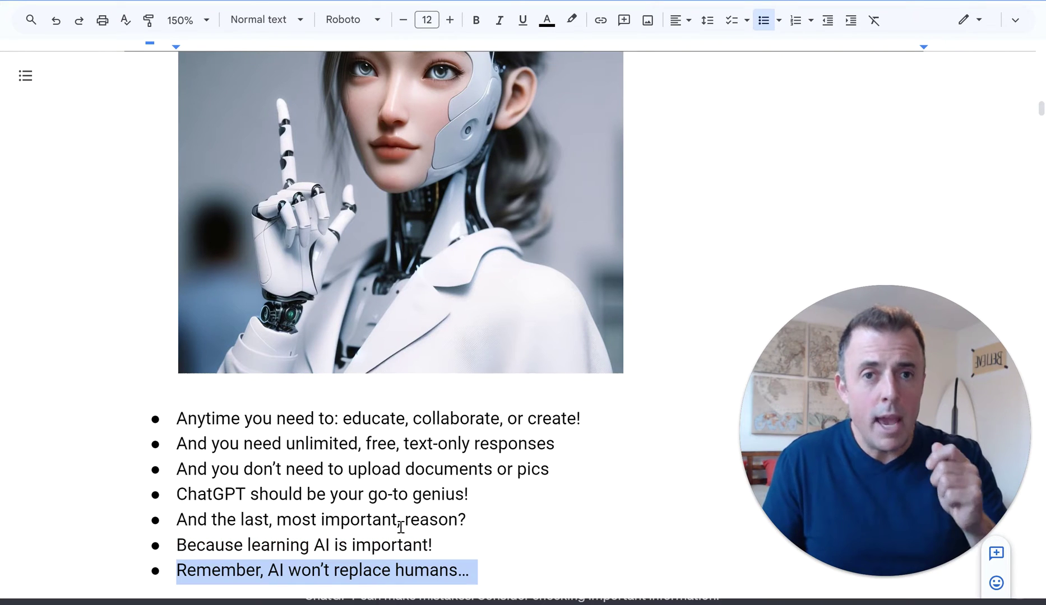
key(ctrl+y)
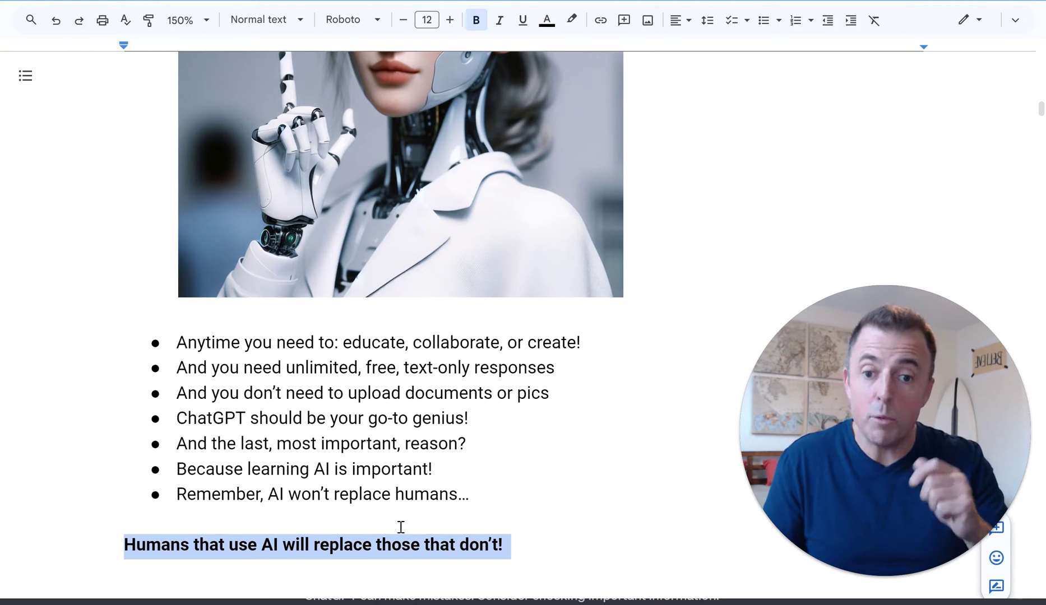
key(ctrl+y)
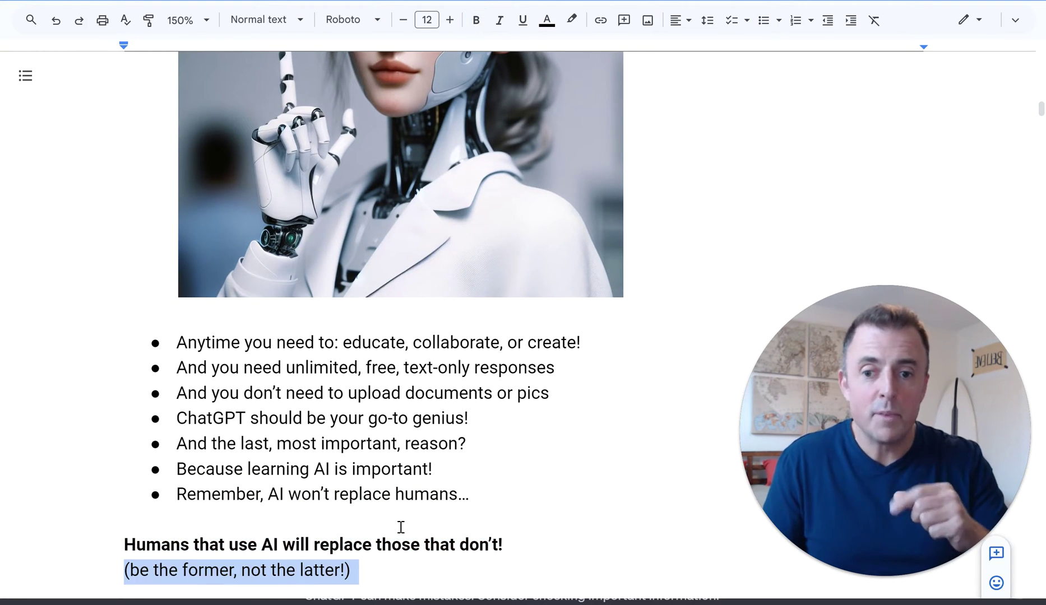
Restore the closing "Thanks for watching!" and the "Don't forget" list with "Linked goodness below", "Like/subscribe/share" and "Leave questions".
key(ctrl+y)
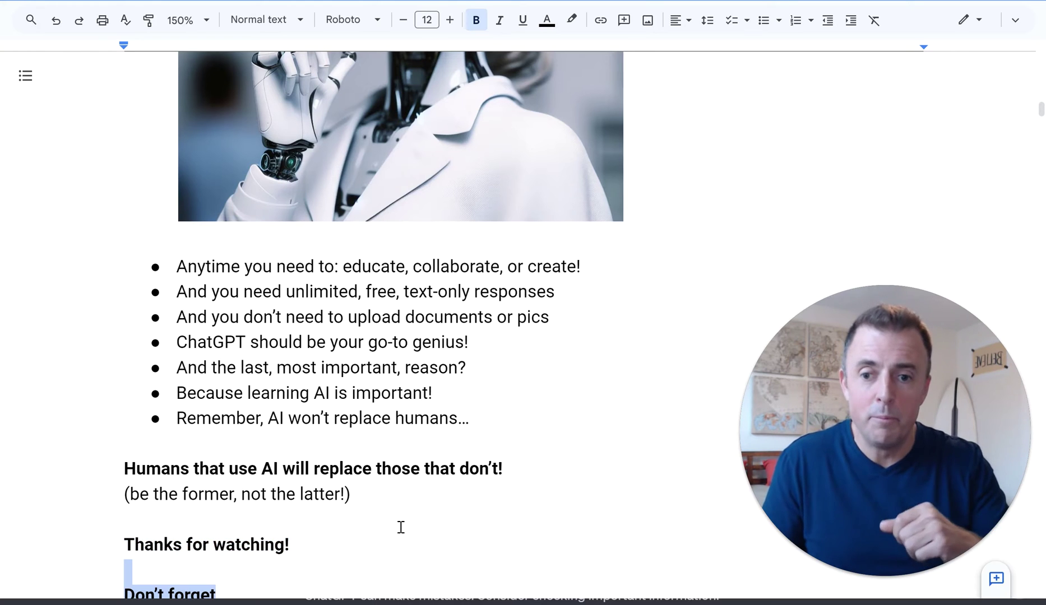
key(ctrl+y)
key(ctrl+y)
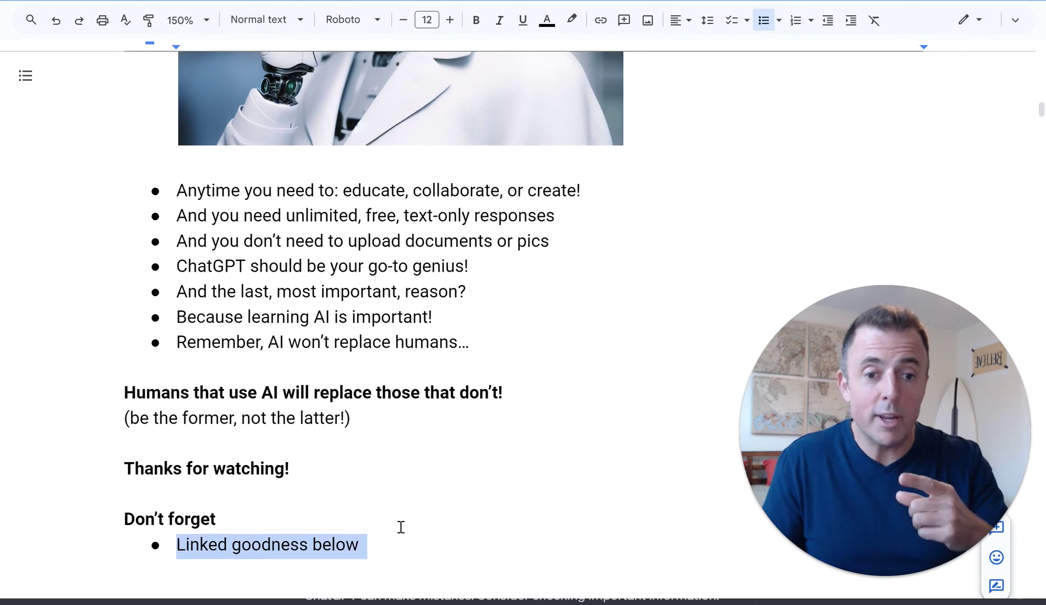
key(ctrl+y)
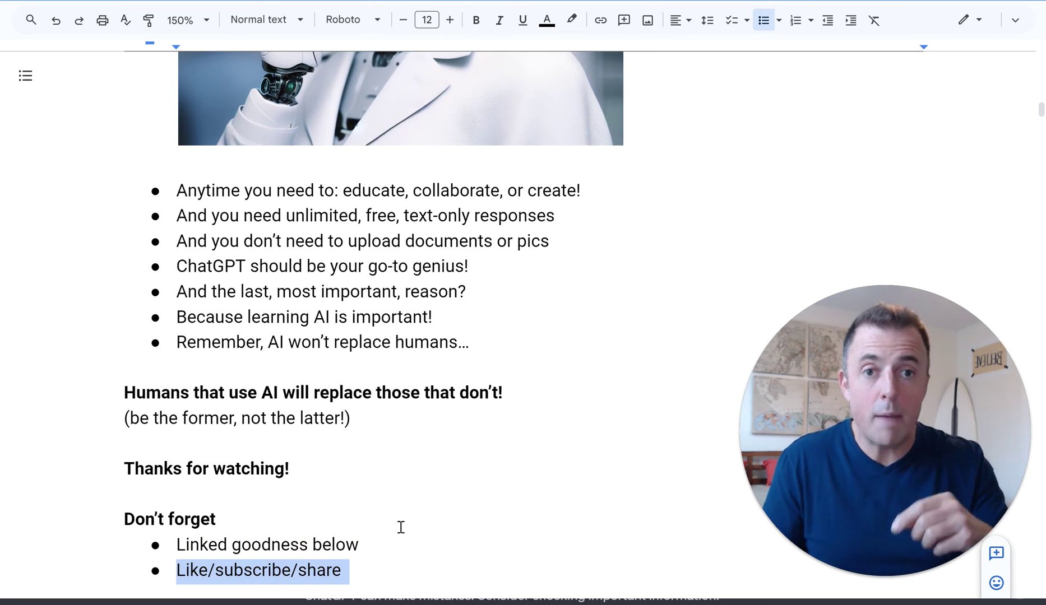
key(ctrl+y)
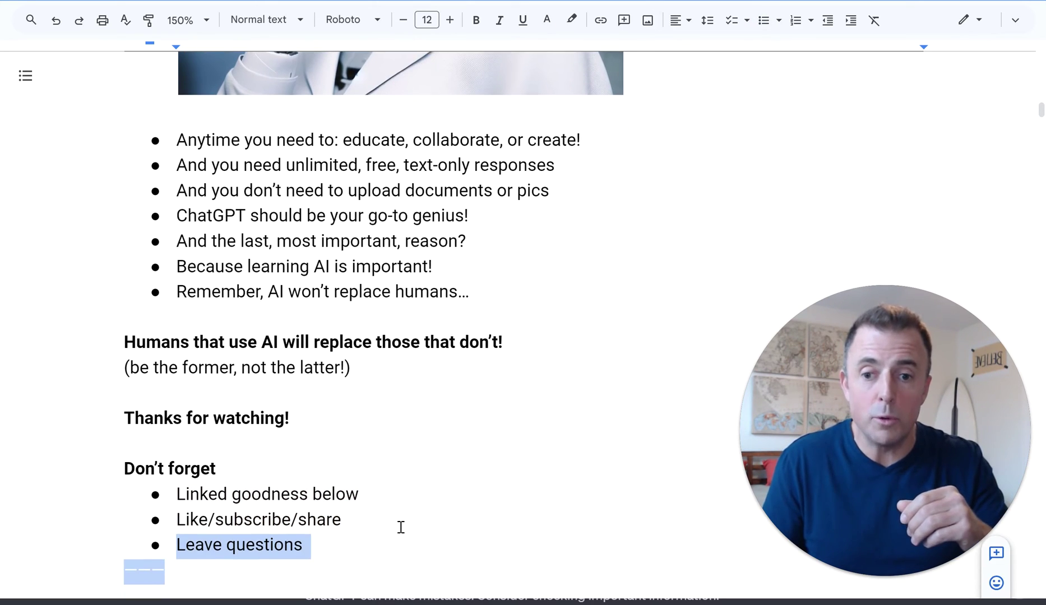